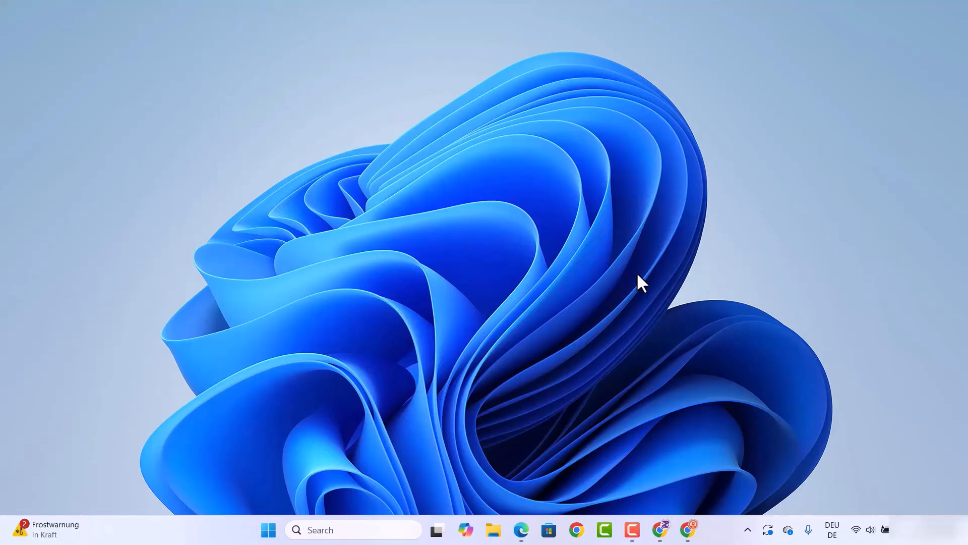
Step: In Chrome, open Oracle's Java downloads page from the Java Software search result, accepting all cookies and declining the German country site
{"action": "key", "text": "super+space"}
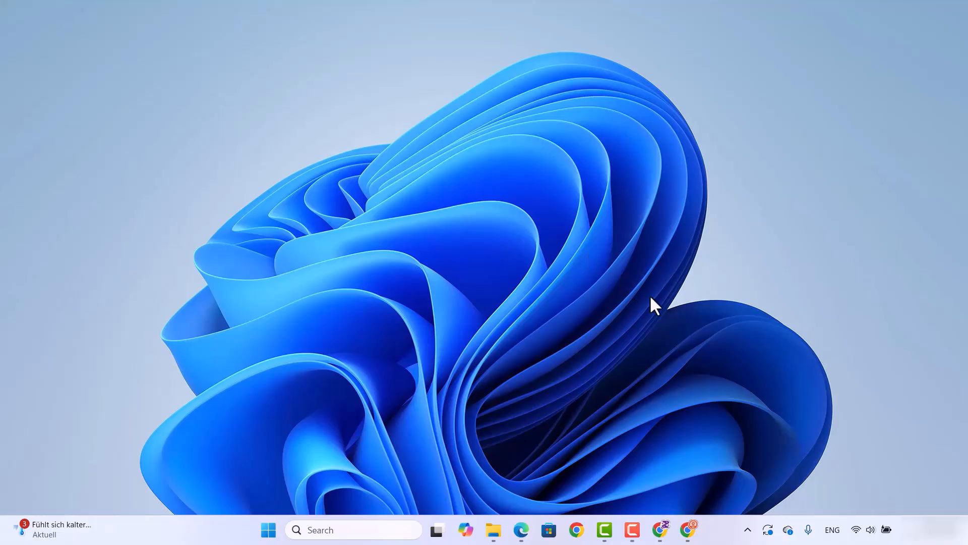
{"action": "left_click", "coordinate": [687, 530]}
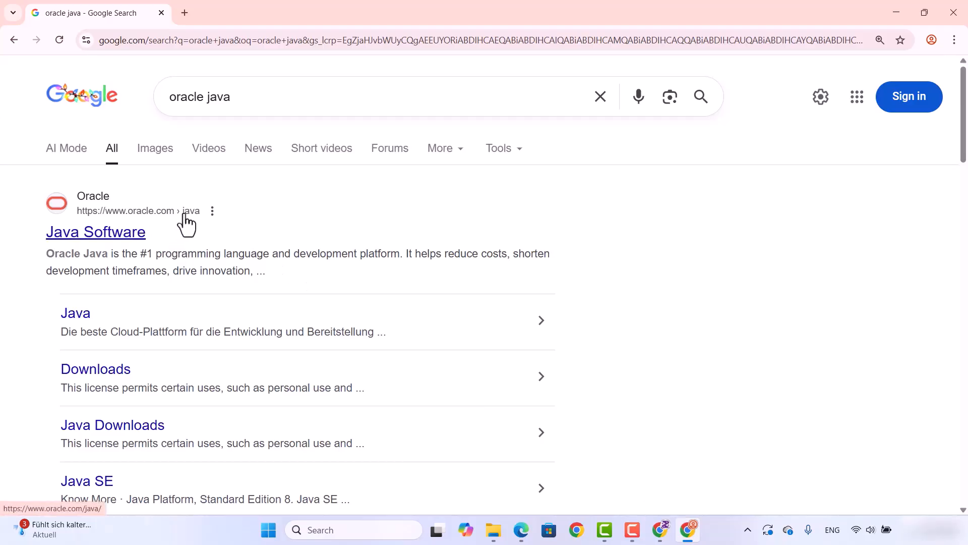
{"action": "left_click", "coordinate": [134, 239]}
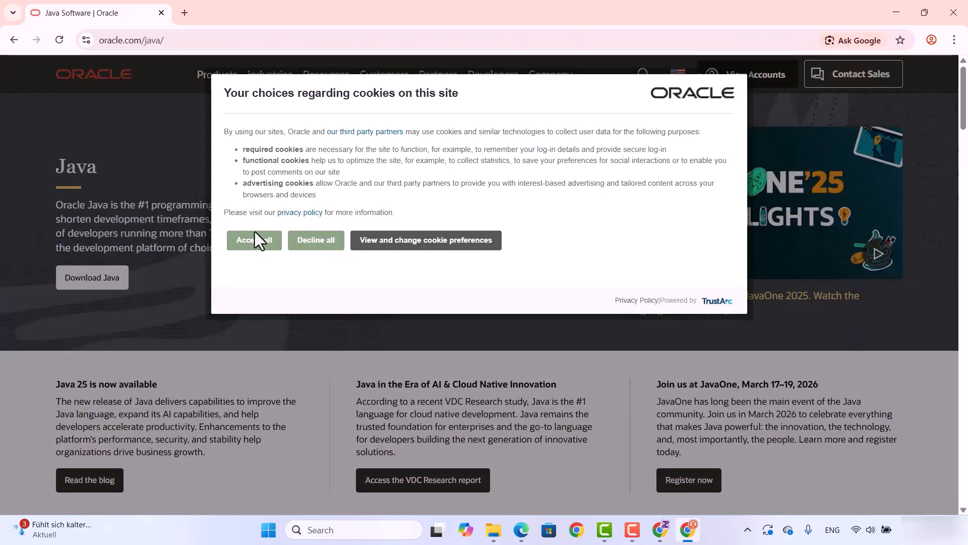
{"action": "left_click", "coordinate": [255, 241]}
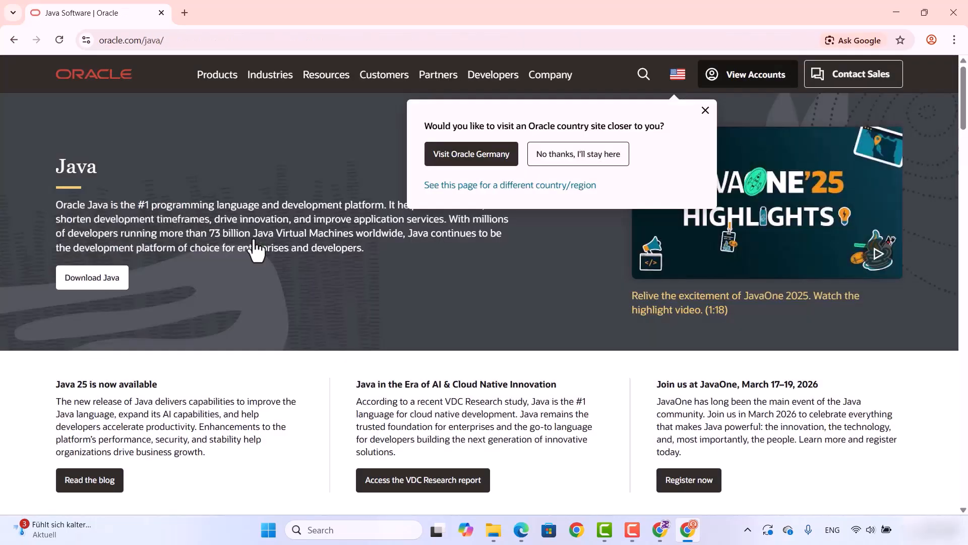
{"action": "left_click", "coordinate": [94, 282]}
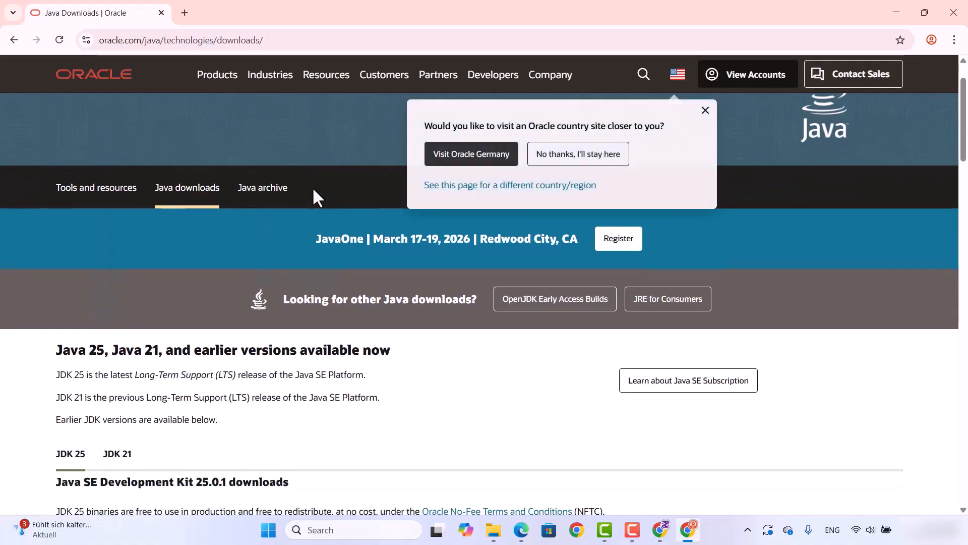
{"action": "scroll", "coordinate": [313, 192], "scroll_direction": "down", "scroll_amount": 1}
{"action": "left_click", "coordinate": [578, 154]}
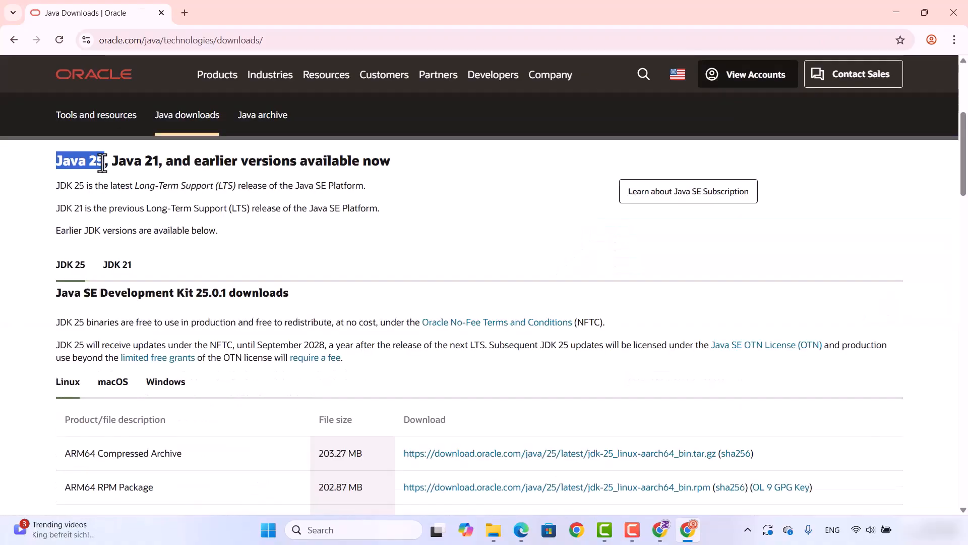
Step: Download the Windows x64 Installer for JDK 25, jdk-25_windows-x64_bin.exe
{"action": "left_click_drag", "start_coordinate": [103, 163], "coordinate": [55, 158]}
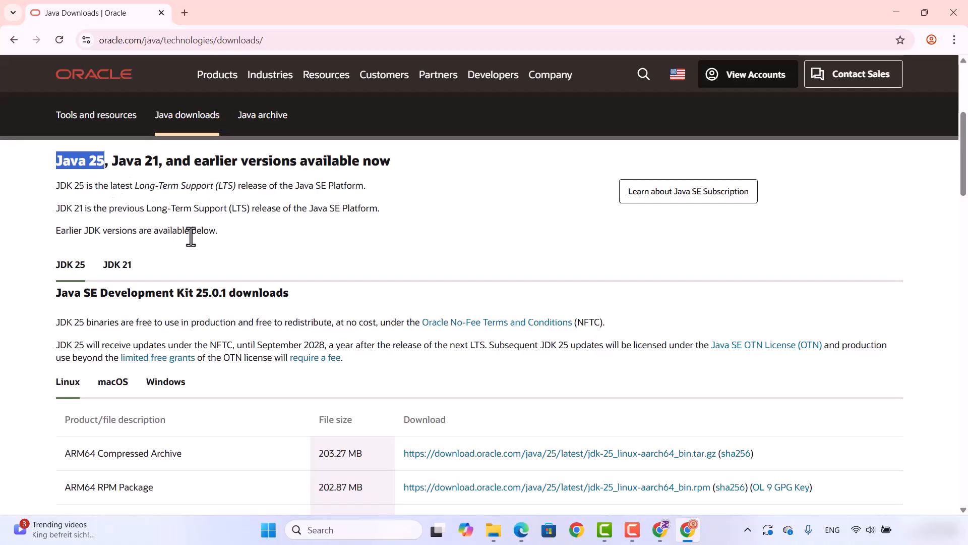
{"action": "scroll", "coordinate": [191, 237], "scroll_direction": "down", "scroll_amount": 3}
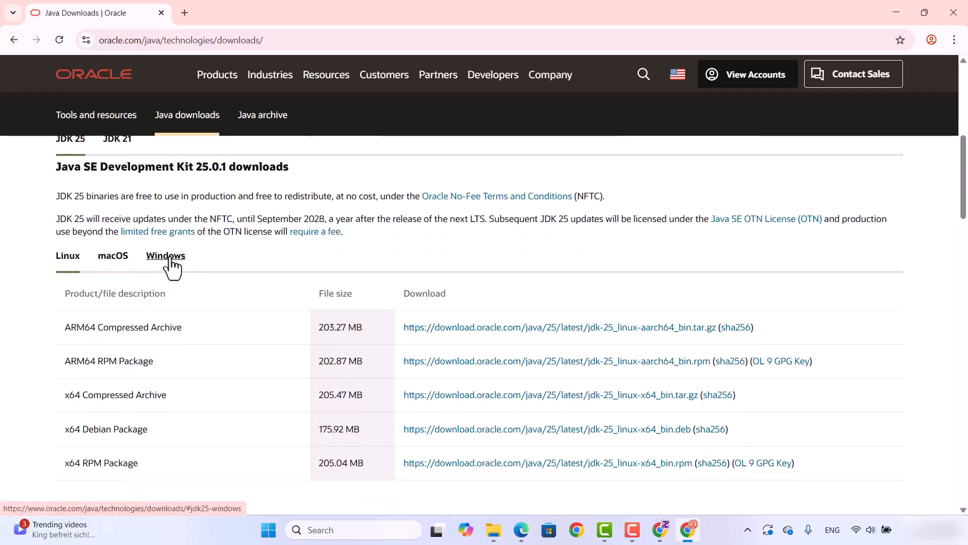
{"action": "left_click", "coordinate": [172, 265]}
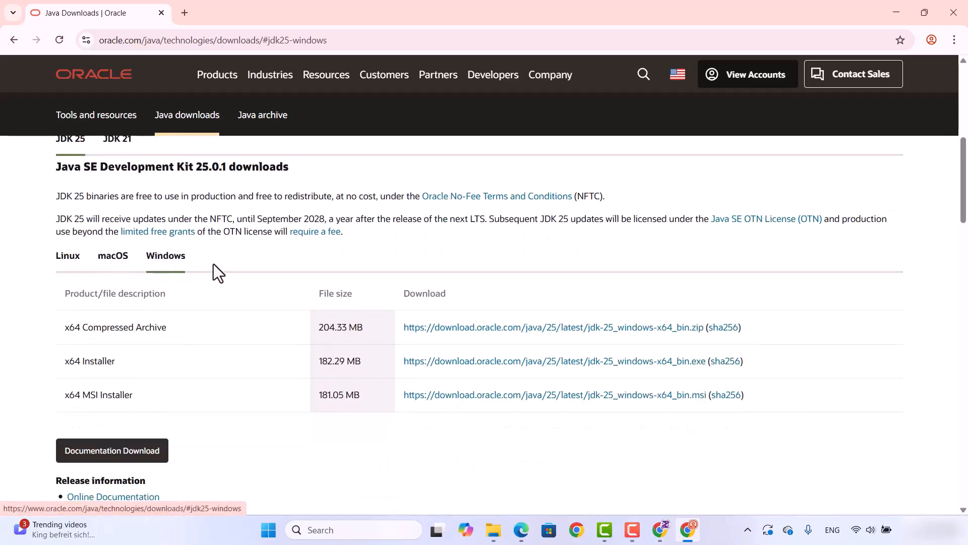
{"action": "scroll", "coordinate": [213, 268], "scroll_direction": "down", "scroll_amount": 1}
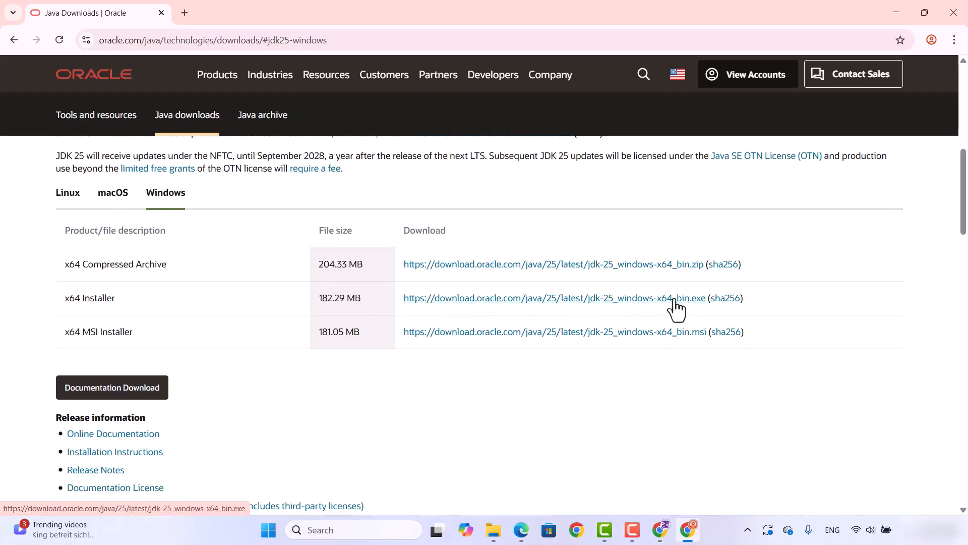
{"action": "left_click", "coordinate": [657, 299]}
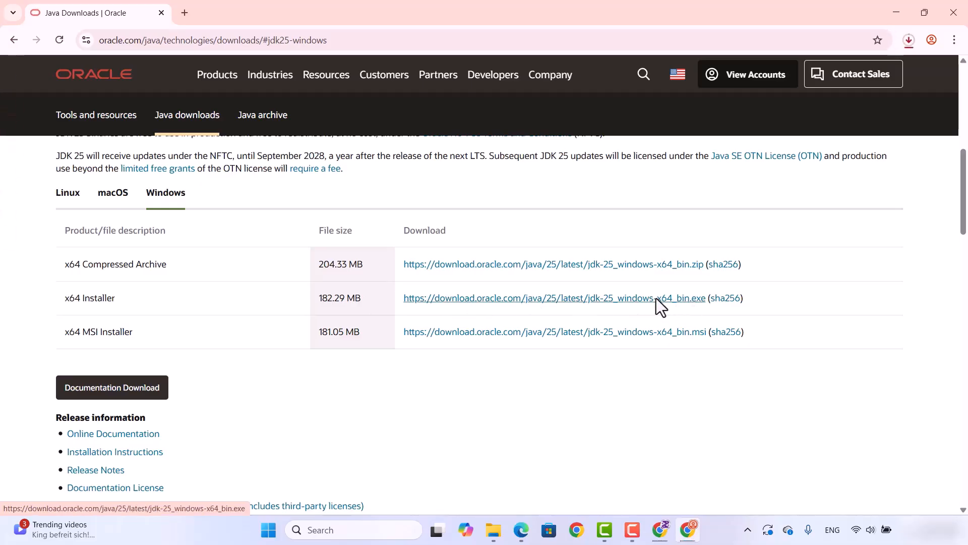
Step: Run the downloaded JDK installer and install it to the default folder C:\Program Files\Java\jdk-25\, closing the wizard when finished
{"action": "left_click", "coordinate": [905, 44]}
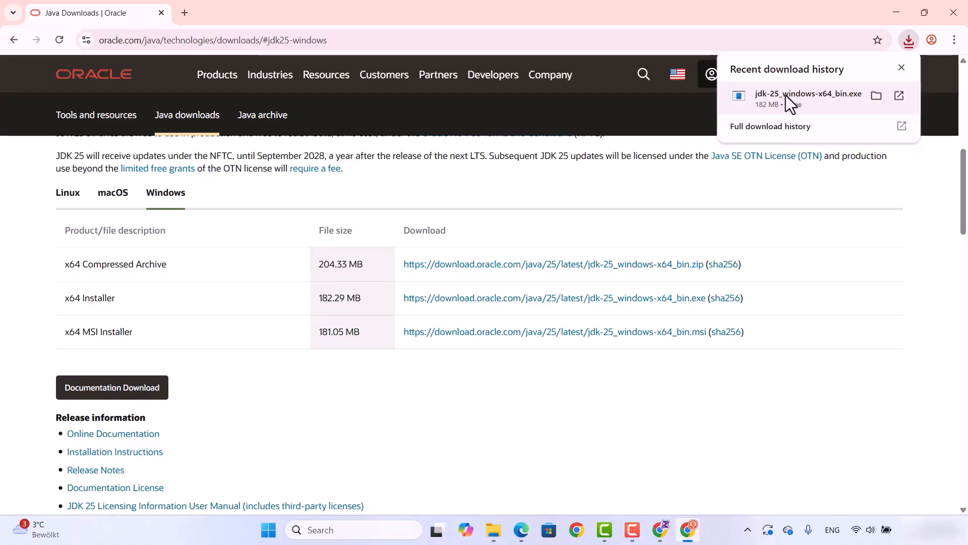
{"action": "left_click", "coordinate": [786, 95]}
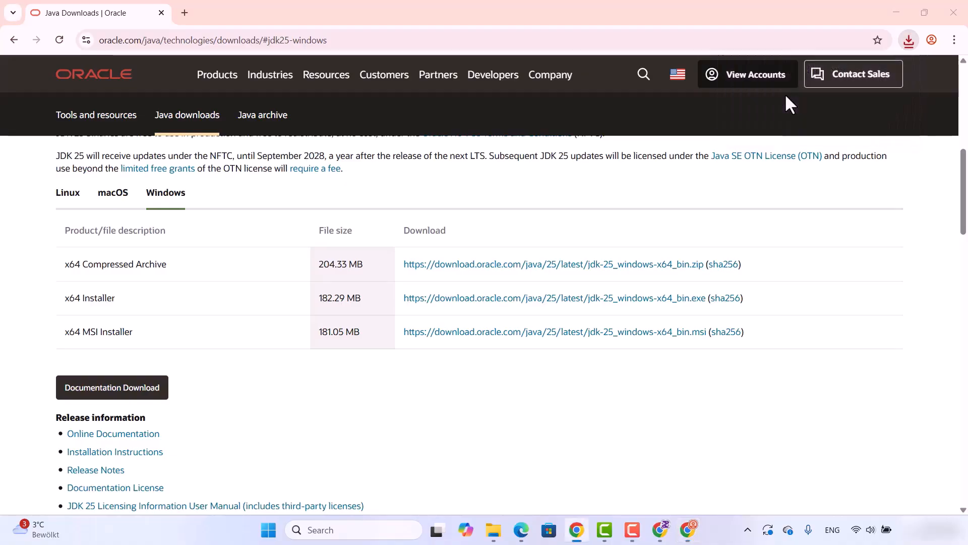
{"action": "left_click", "coordinate": [896, 14]}
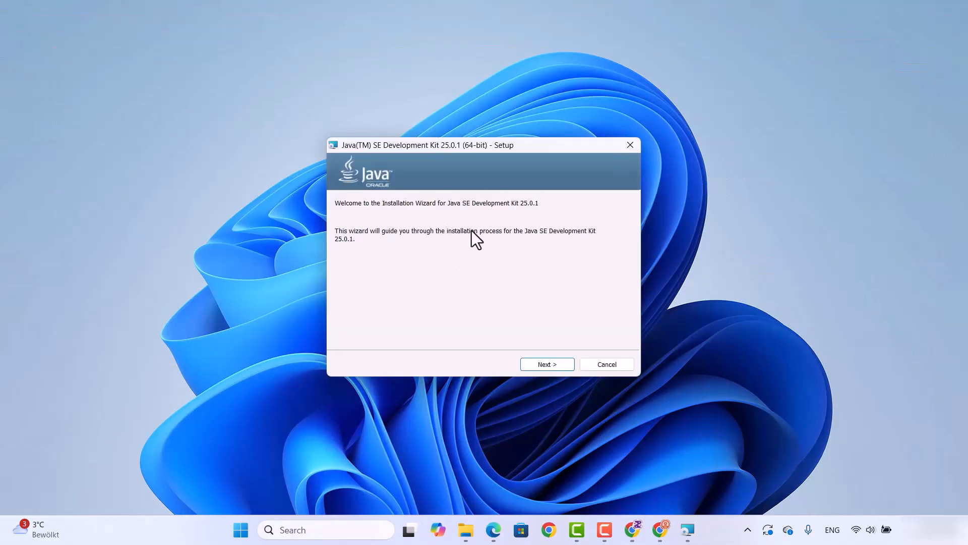
{"action": "left_click", "coordinate": [535, 363]}
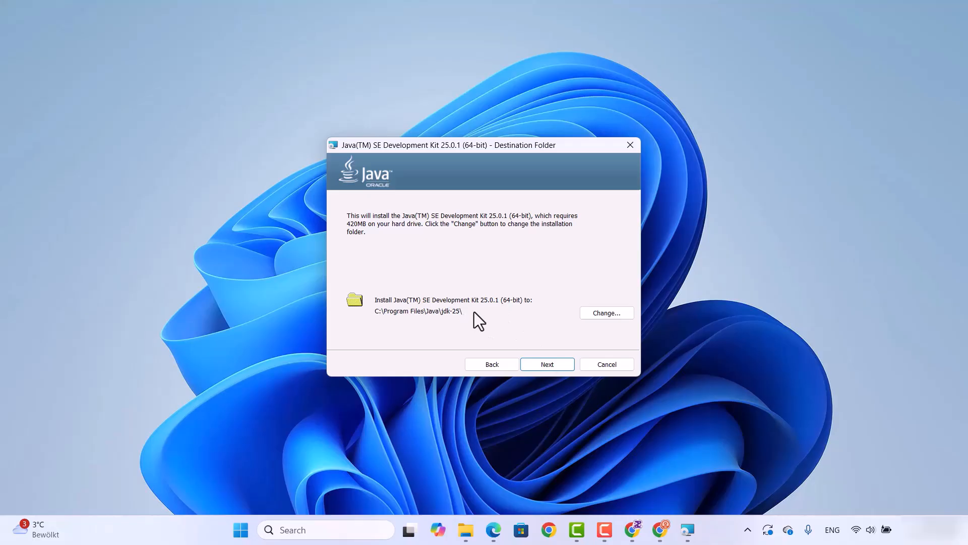
{"action": "left_click", "coordinate": [537, 368]}
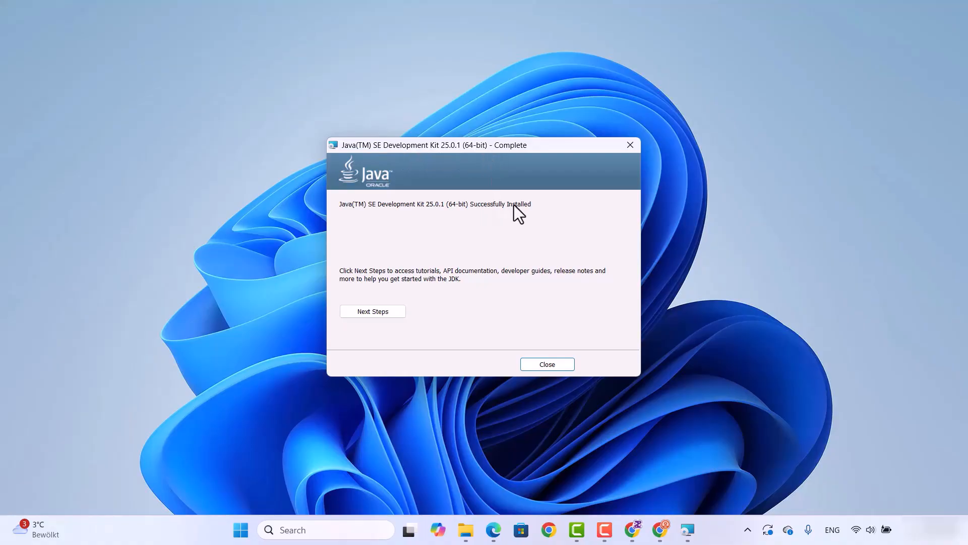
{"action": "left_click", "coordinate": [535, 364]}
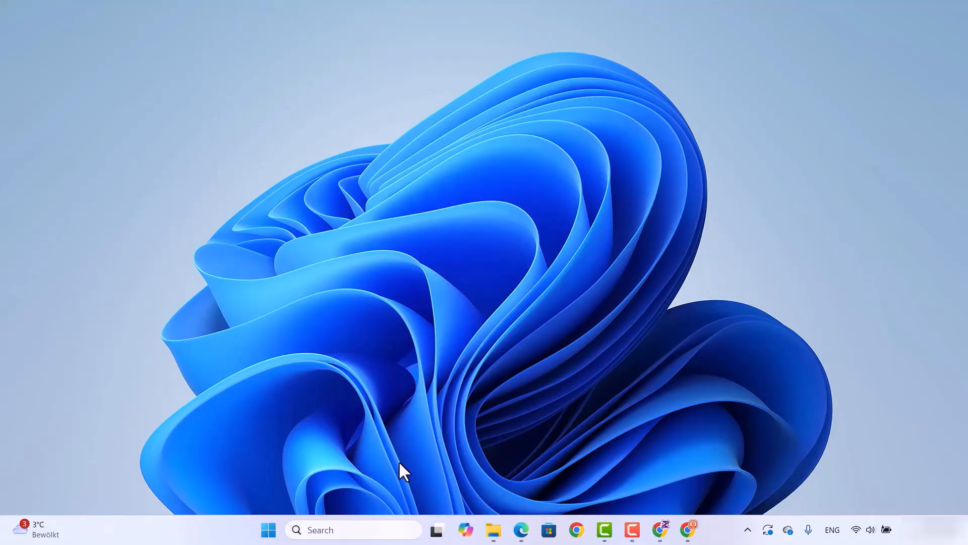
Step: Check the installed Java version by running java --version in a maximized Command Prompt, and minimize the window
{"action": "left_click", "coordinate": [353, 530]}
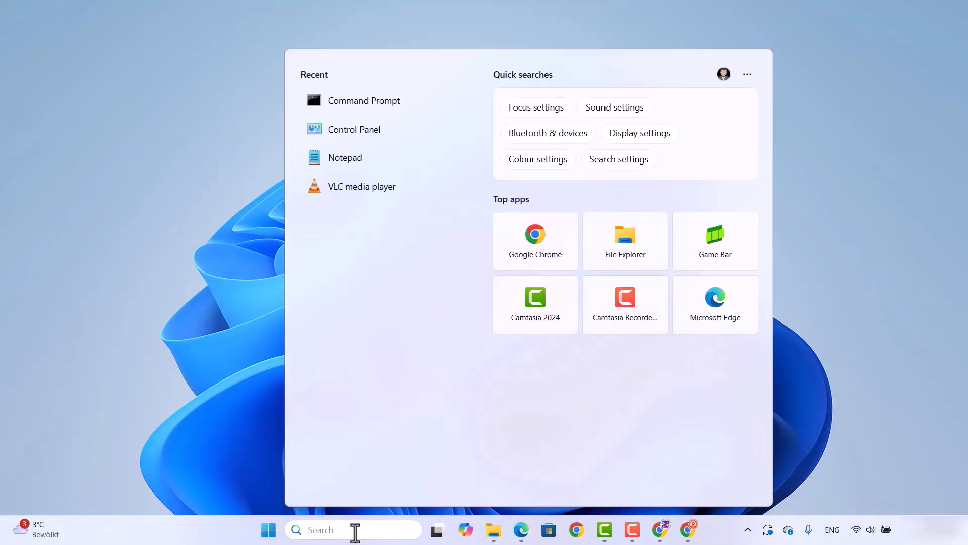
{"action": "type", "text": "cmd"}
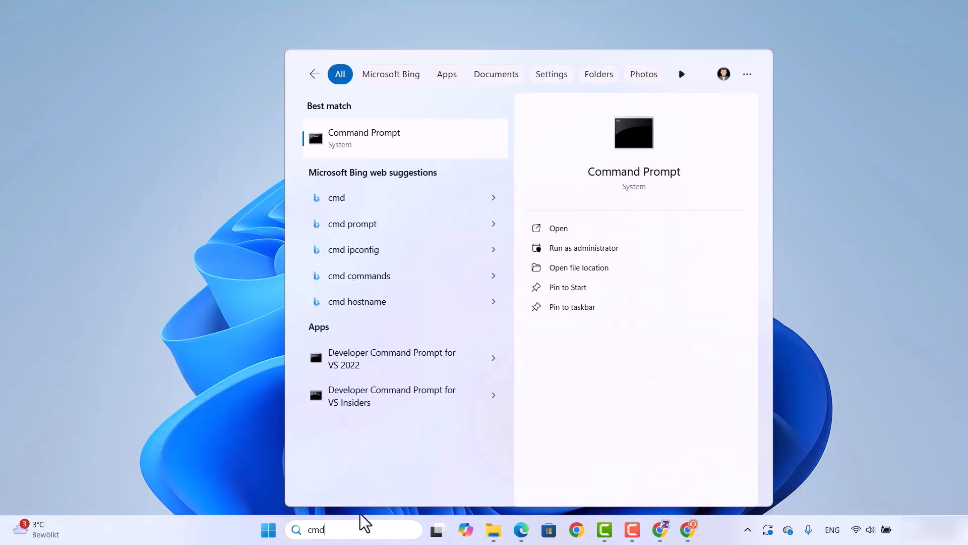
{"action": "left_click", "coordinate": [359, 146]}
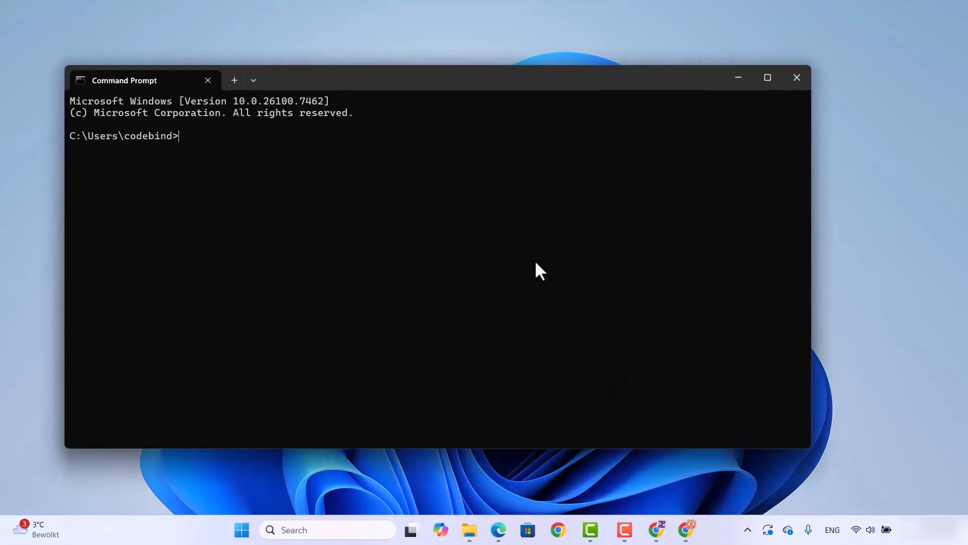
{"action": "left_click", "coordinate": [769, 77]}
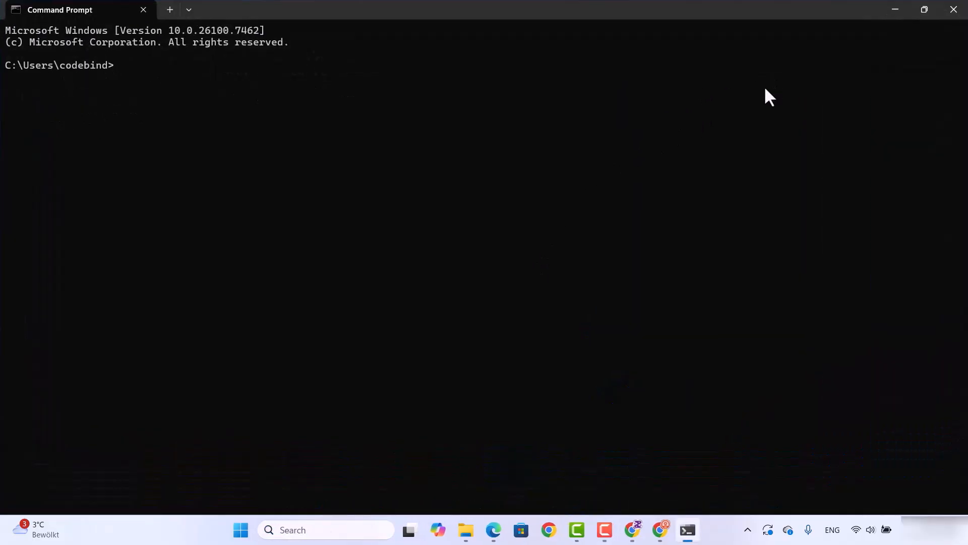
{"action": "type", "text": "java --version"}
{"action": "key", "text": "Return"}
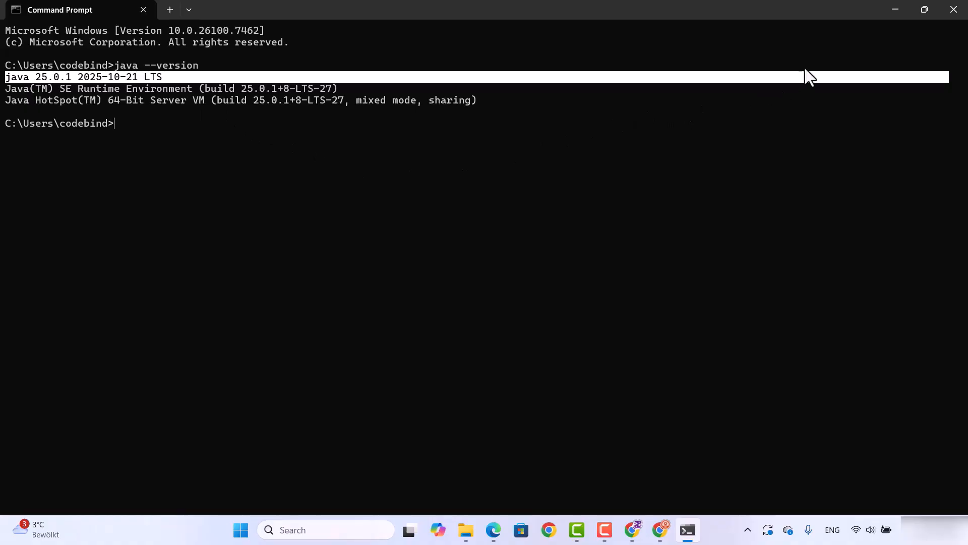
{"action": "left_click", "coordinate": [886, 7]}
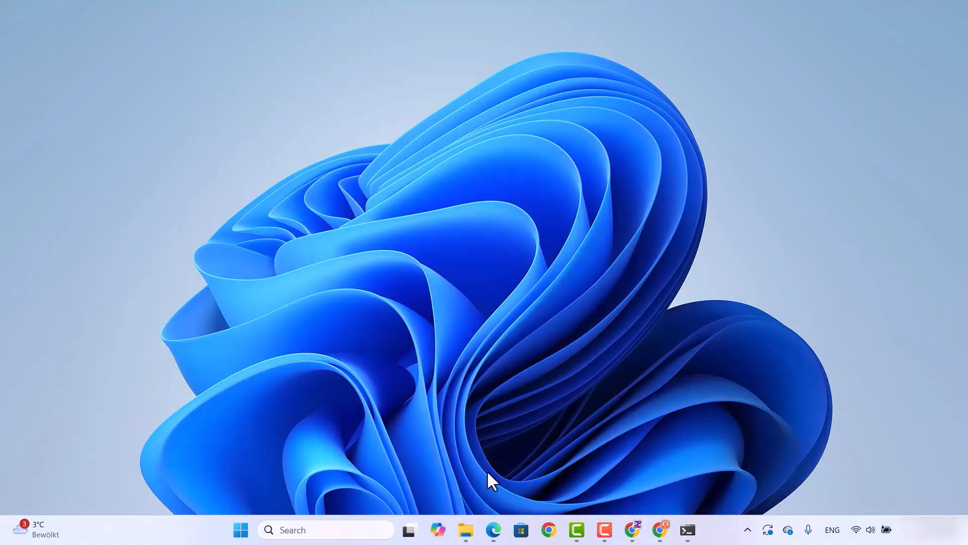
Step: In File Explorer, open the JDK installation folder C:\Program Files\Java\jdk-25
{"action": "left_click", "coordinate": [464, 530]}
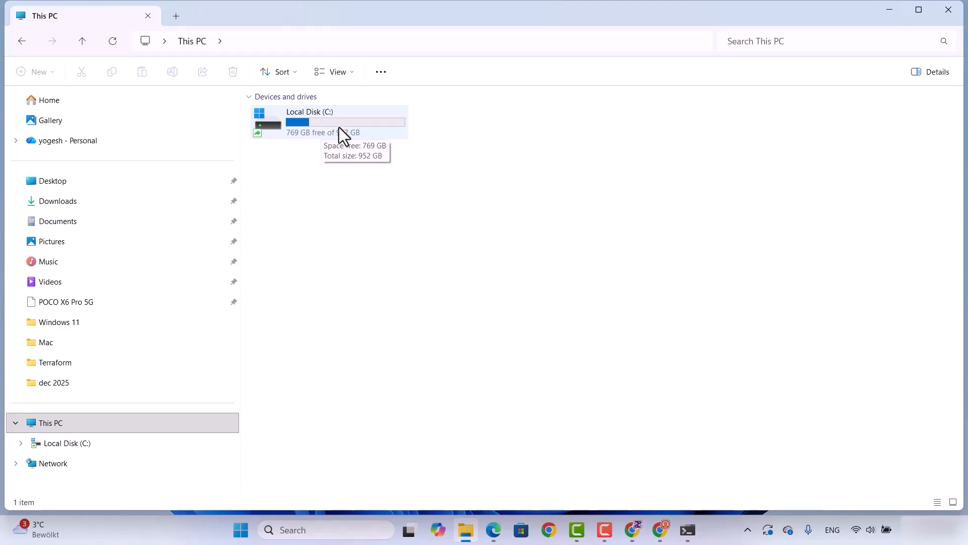
{"action": "left_click", "coordinate": [313, 122]}
{"action": "double_click", "coordinate": [314, 122]}
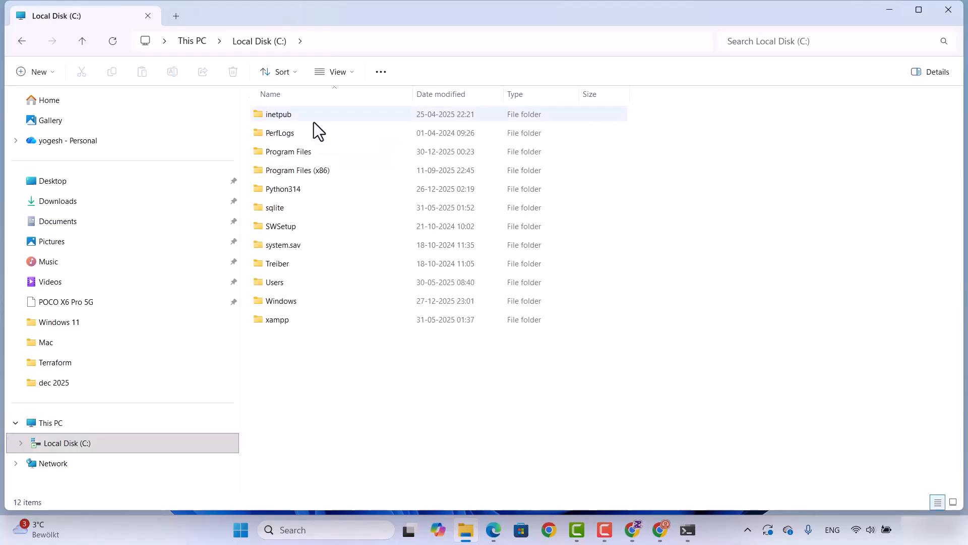
{"action": "double_click", "coordinate": [298, 155]}
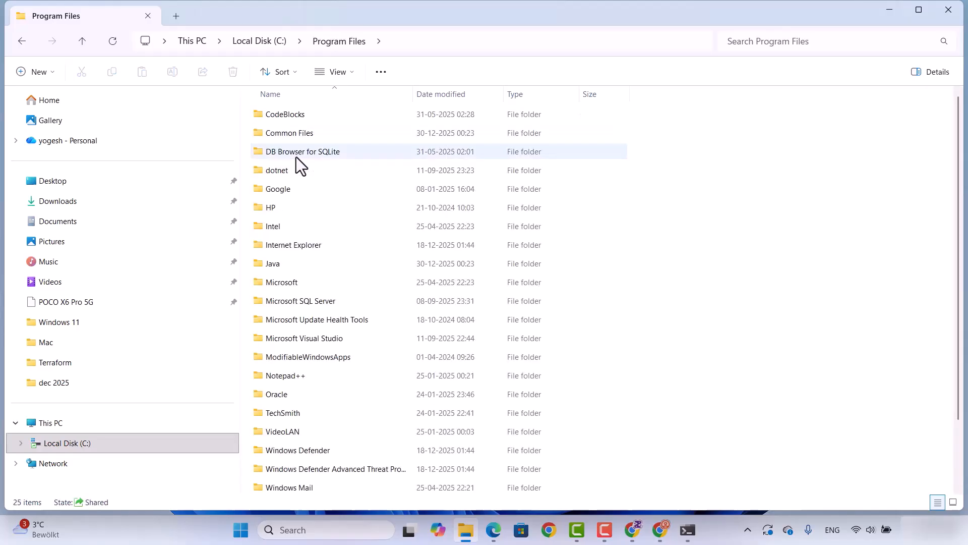
{"action": "scroll", "coordinate": [319, 262], "scroll_direction": "down", "scroll_amount": 2}
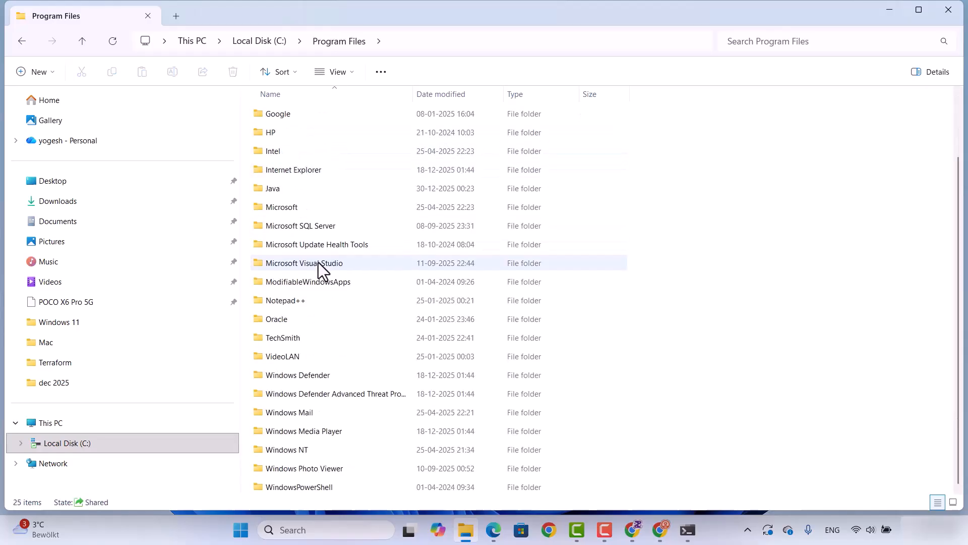
{"action": "left_click", "coordinate": [272, 191]}
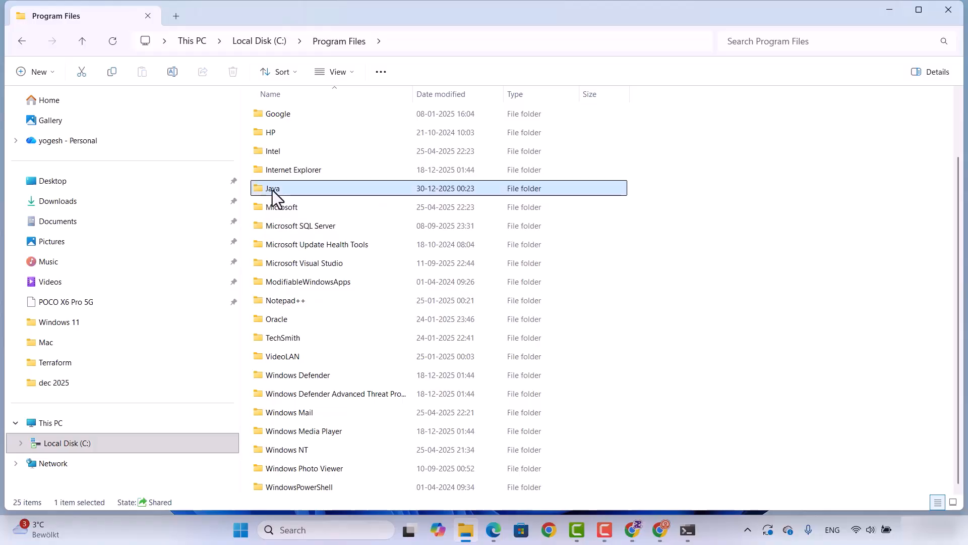
{"action": "double_click", "coordinate": [272, 189]}
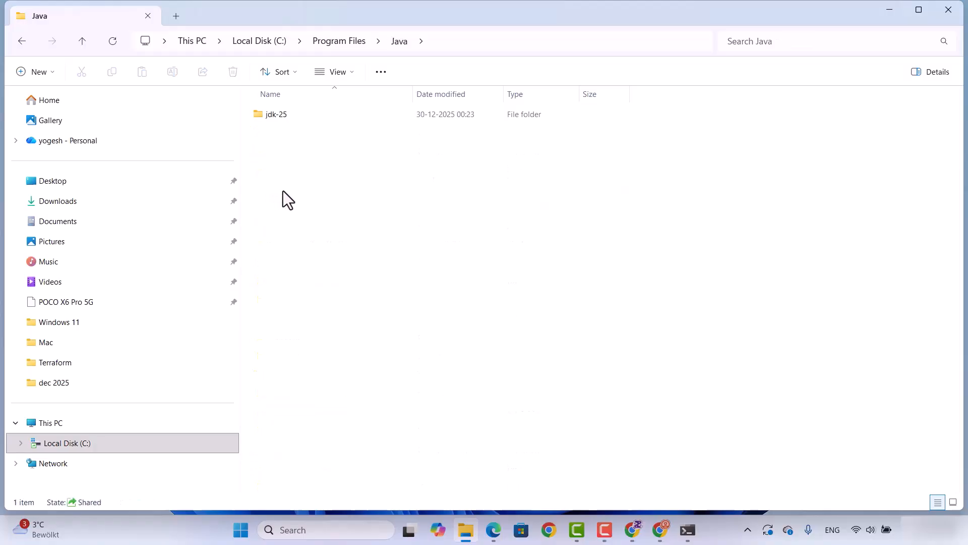
{"action": "double_click", "coordinate": [277, 115]}
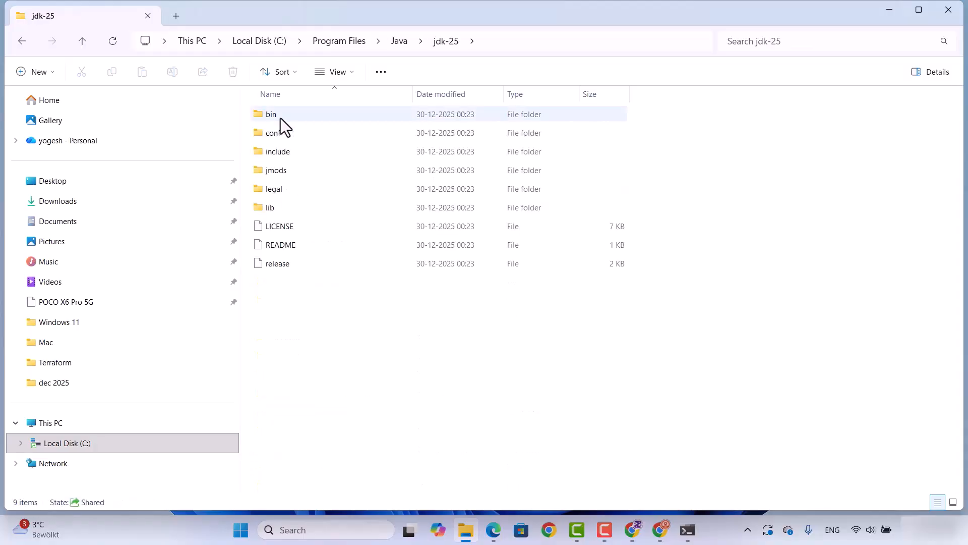
Step: Copy the full path of the jdk-25 folder, C:\Program Files\Java\jdk-25, to the clipboard
{"action": "left_click", "coordinate": [516, 39]}
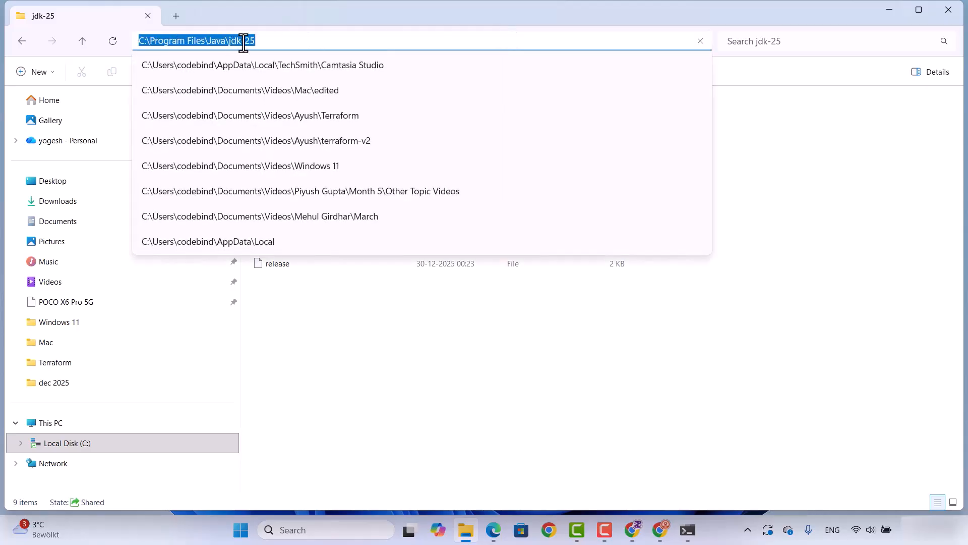
{"action": "left_click", "coordinate": [260, 43]}
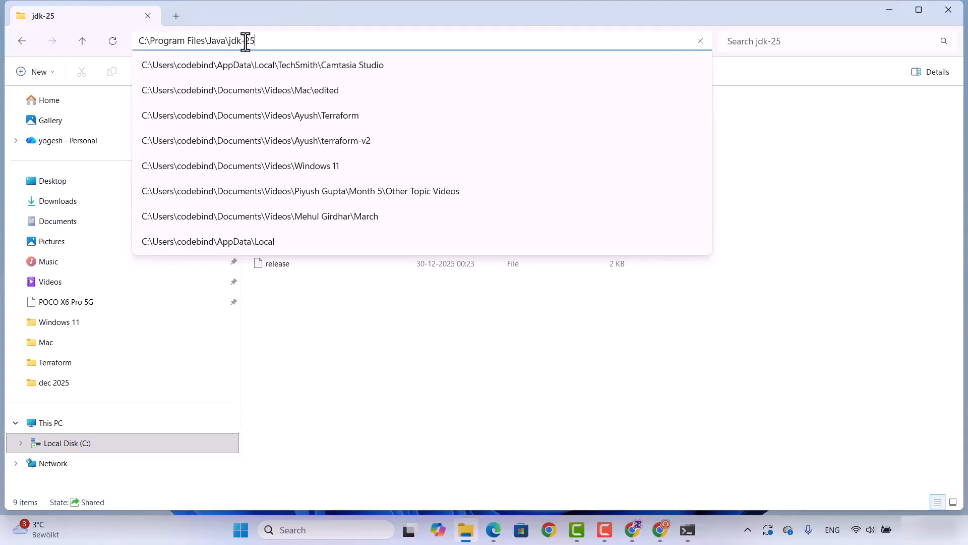
{"action": "left_click_drag", "start_coordinate": [247, 42], "coordinate": [255, 42]}
{"action": "left_click", "coordinate": [258, 43]}
{"action": "key", "text": "ctrl+a"}
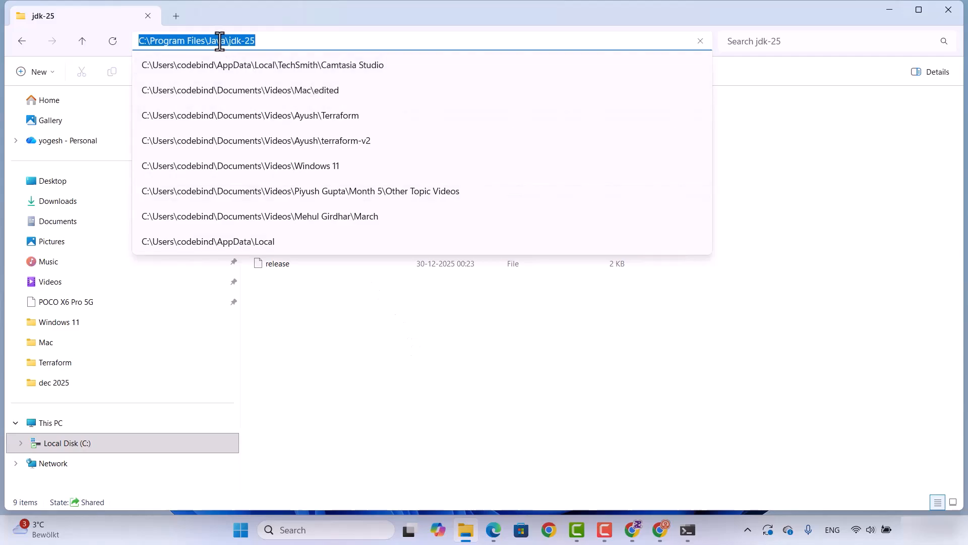
{"action": "left_click", "coordinate": [262, 41]}
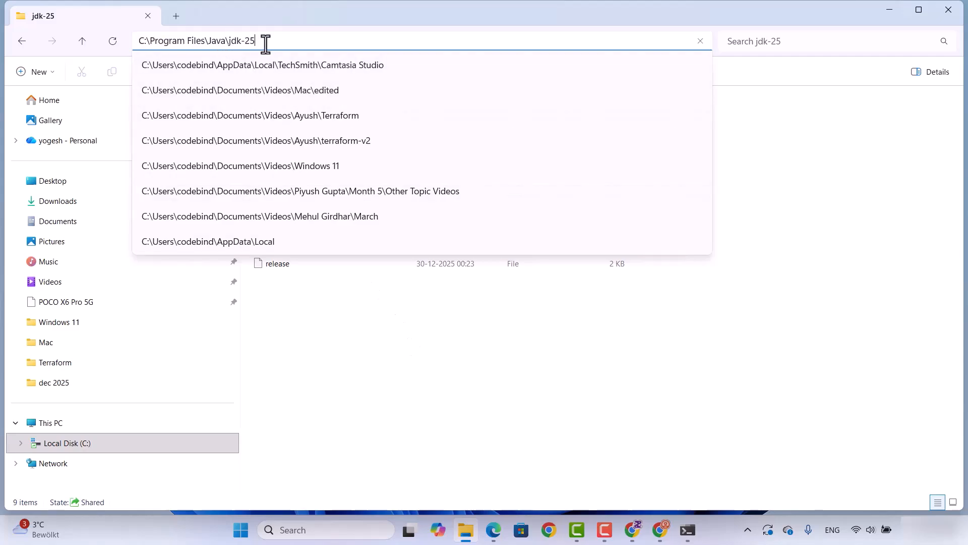
{"action": "key", "text": "ctrl+a"}
{"action": "key", "text": "ctrl+c"}
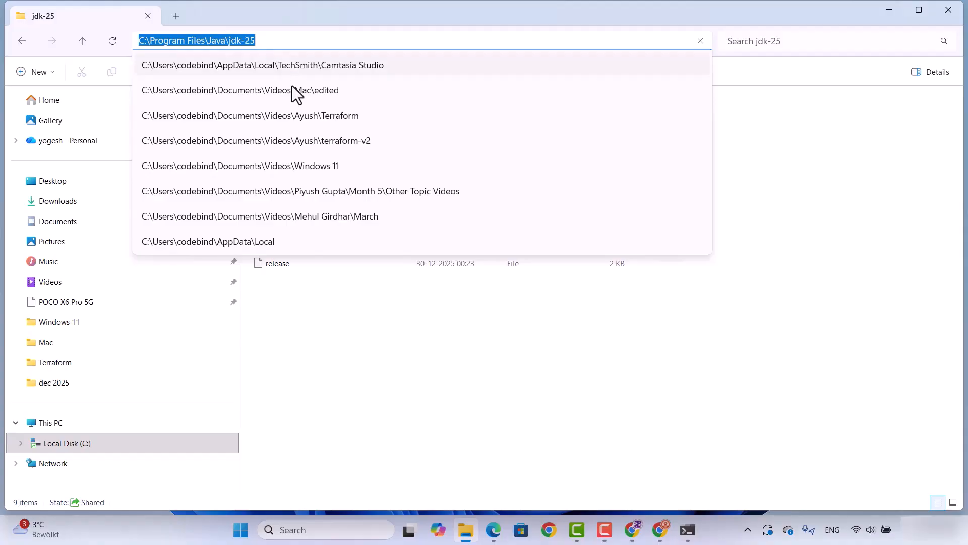
Step: Minimize the jdk-25 folder window, find the system environment variables settings through Windows search, and open the Environment Variables dialog
{"action": "left_click", "coordinate": [510, 319]}
{"action": "left_click", "coordinate": [890, 11]}
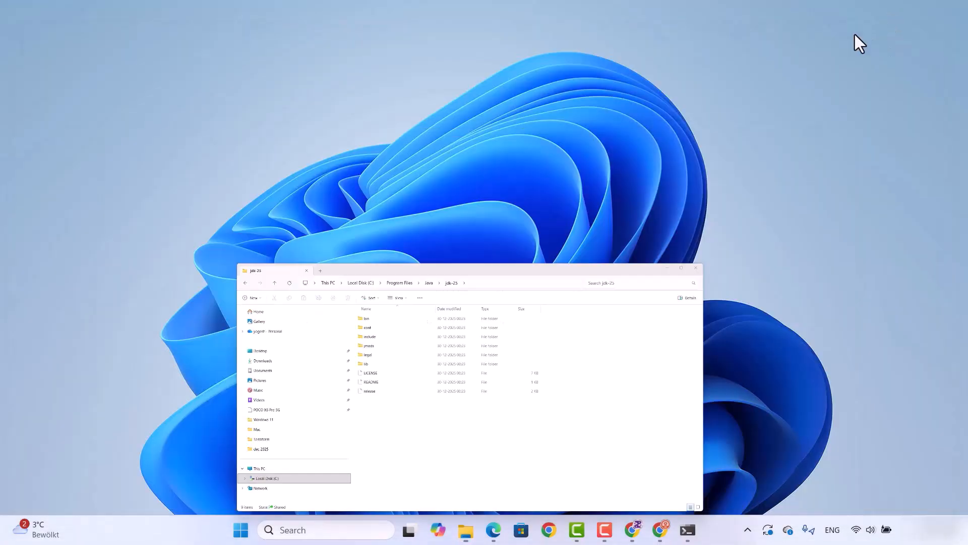
{"action": "left_click", "coordinate": [323, 530]}
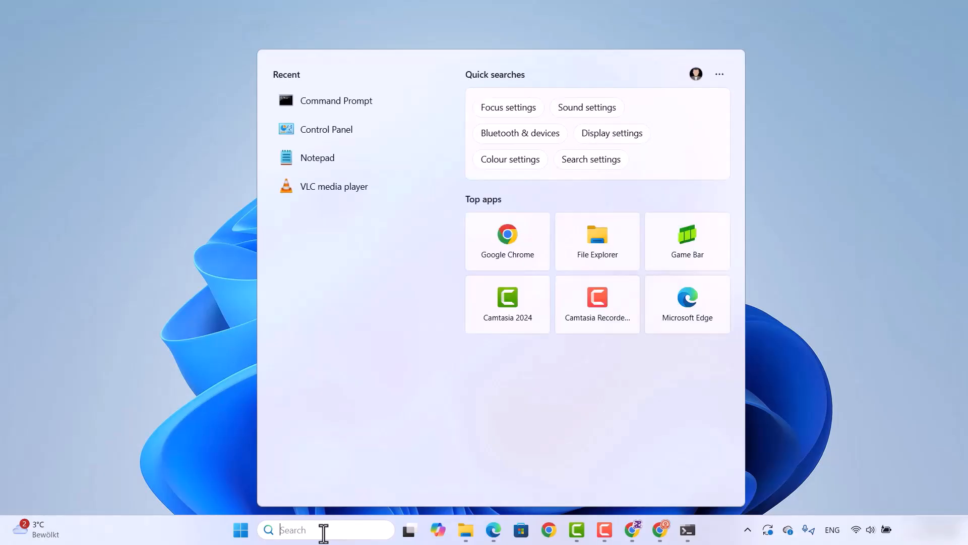
{"action": "type", "text": "dn"}
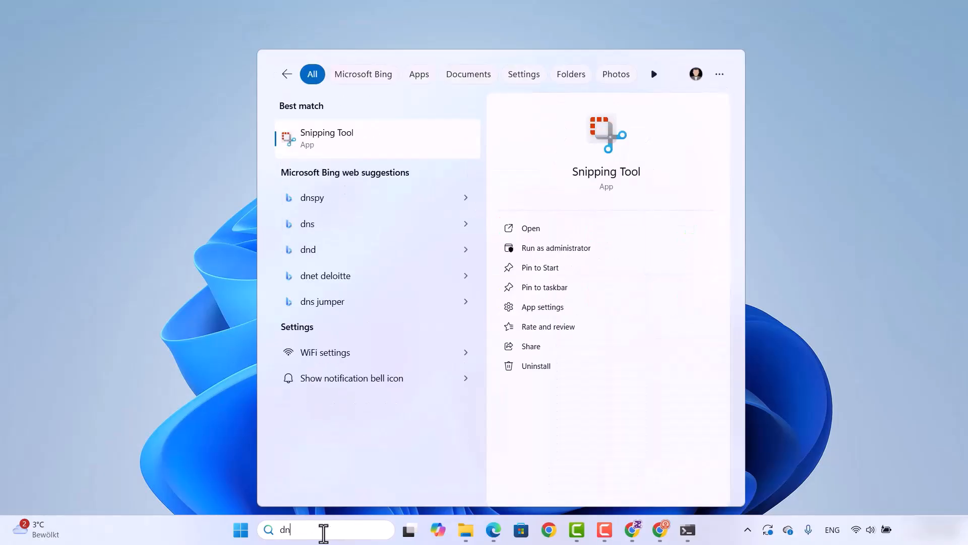
{"action": "key", "text": "BackSpace"}
{"action": "key", "text": "BackSpace"}
{"action": "type", "text": "env"}
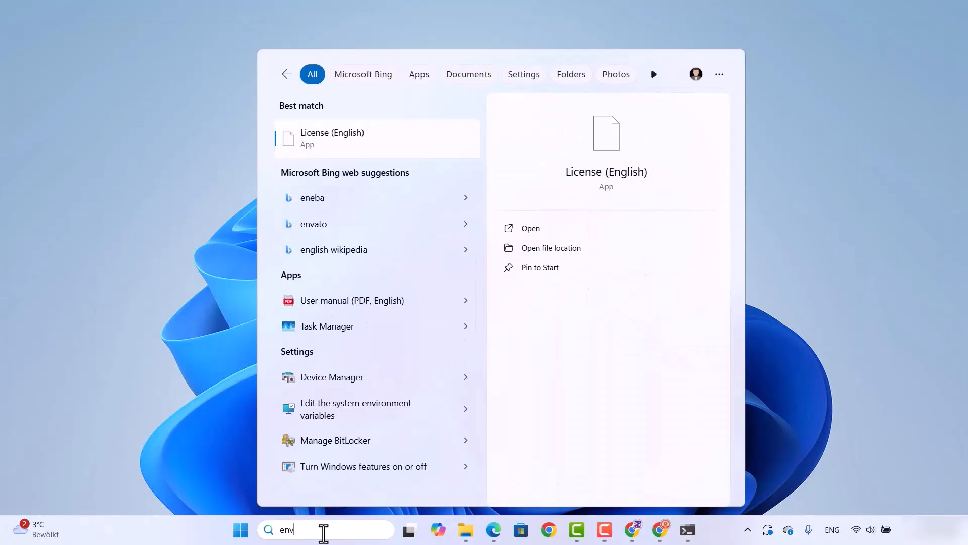
{"action": "type", "text": "i"}
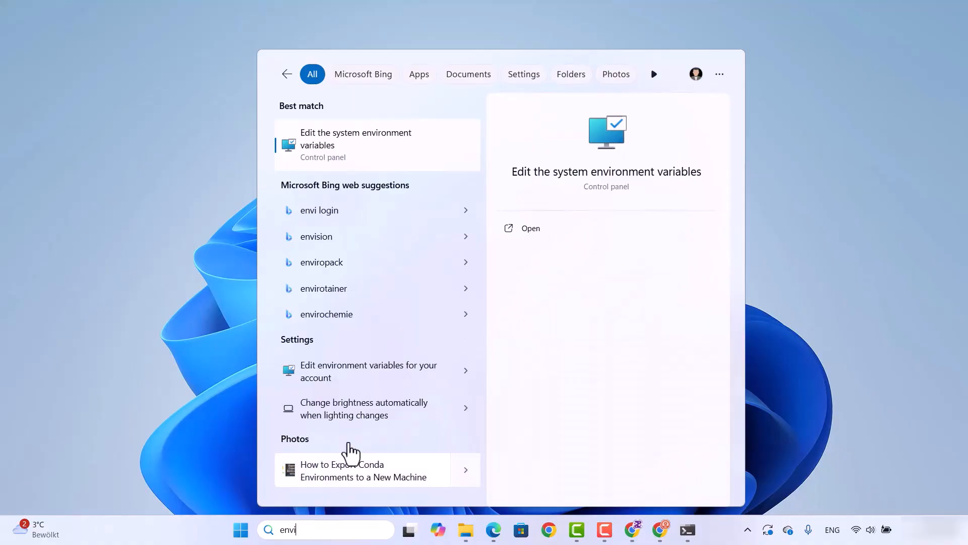
{"action": "left_click", "coordinate": [337, 152]}
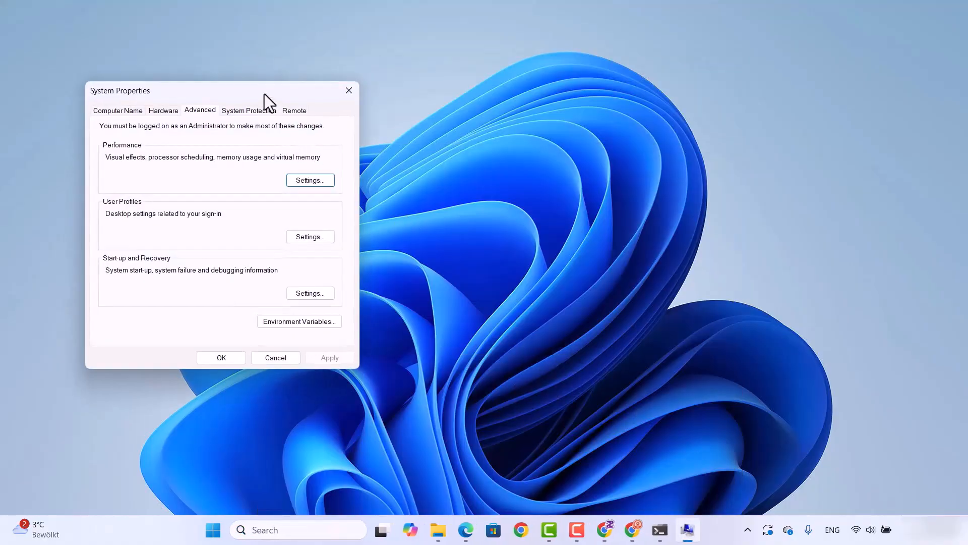
{"action": "left_click_drag", "start_coordinate": [265, 94], "coordinate": [489, 105]}
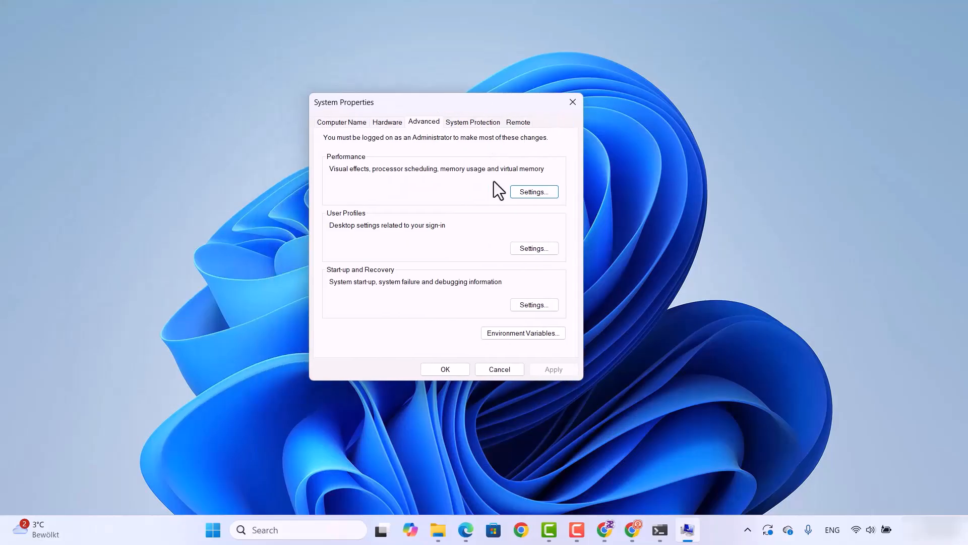
{"action": "left_click", "coordinate": [504, 333]}
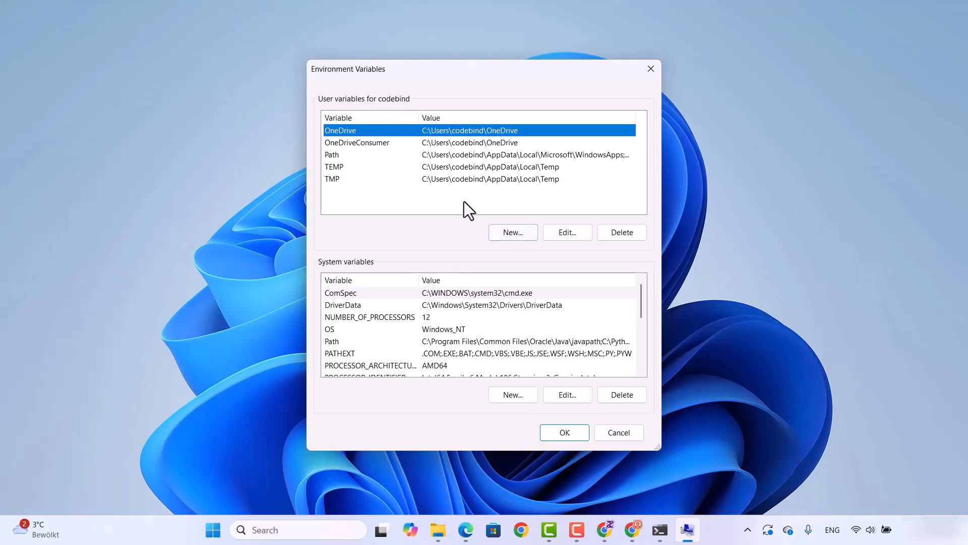
Step: Create a user variable named JAVA_HOME with the copied path C:\Program Files\Java\jdk-25 and confirm all the system properties dialogs
{"action": "left_click", "coordinate": [508, 236]}
{"action": "key", "text": "alt+shift"}
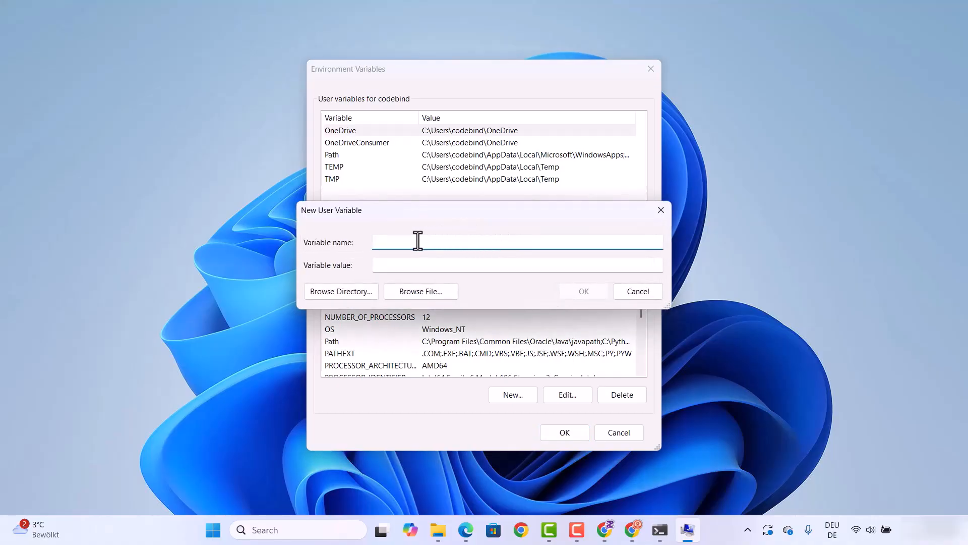
{"action": "type", "text": "JAVA_HOME"}
{"action": "left_click", "coordinate": [413, 268]}
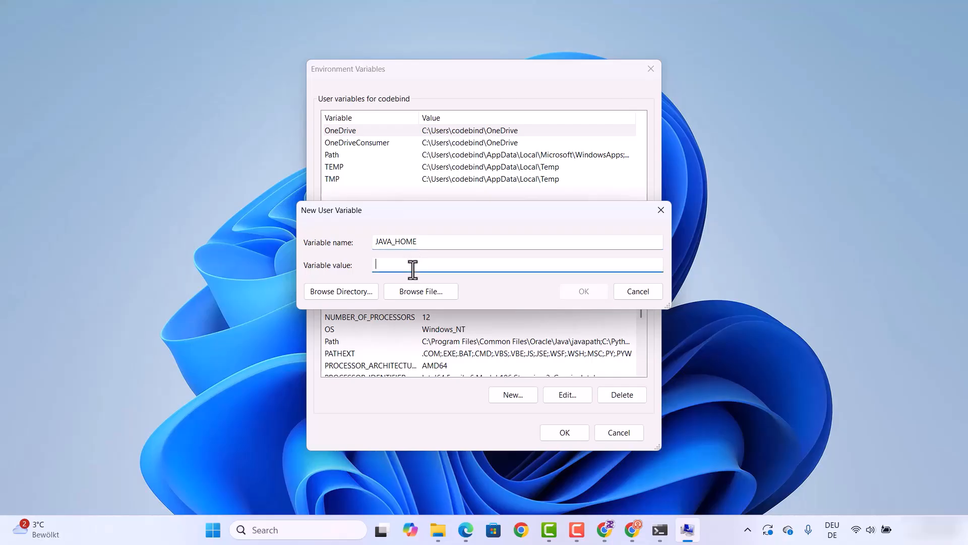
{"action": "key", "text": "ctrl+v"}
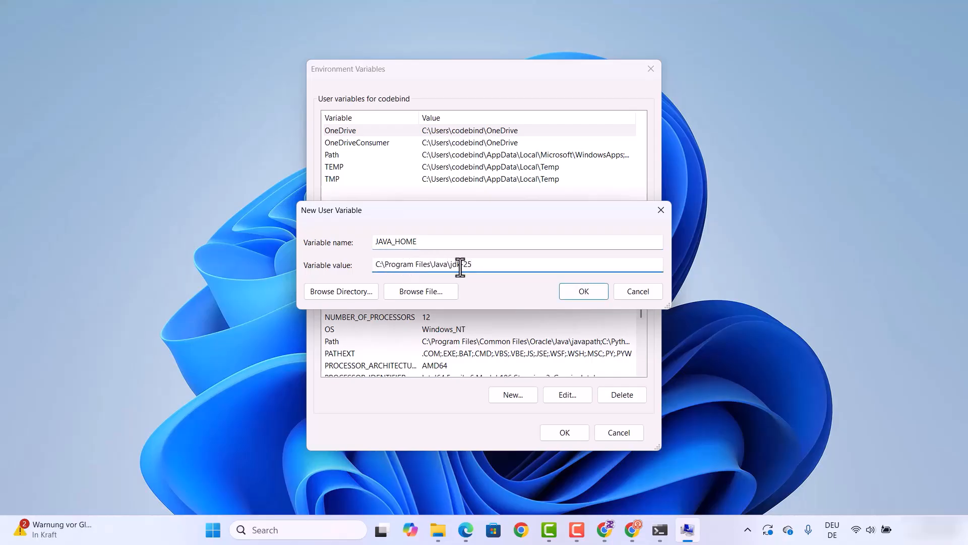
{"action": "left_click", "coordinate": [575, 296]}
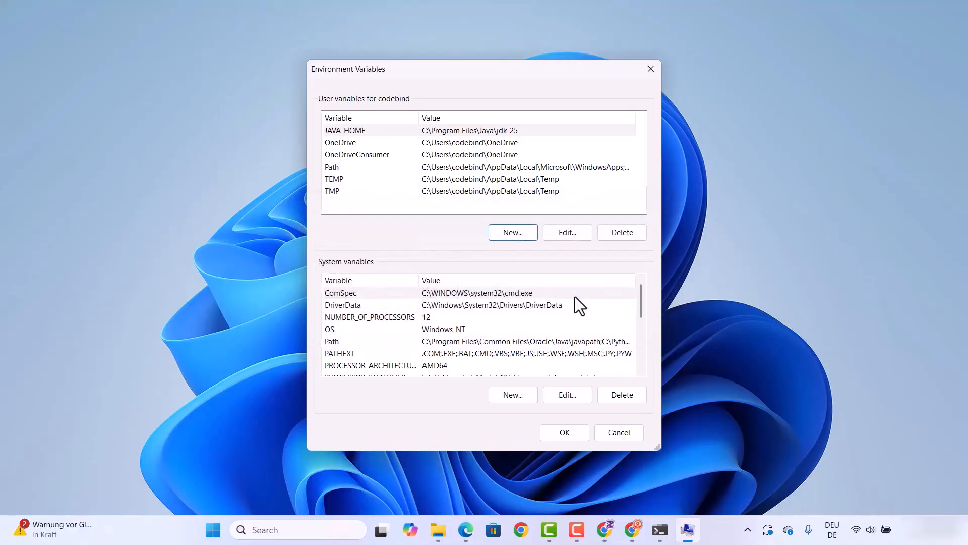
{"action": "left_click", "coordinate": [574, 431]}
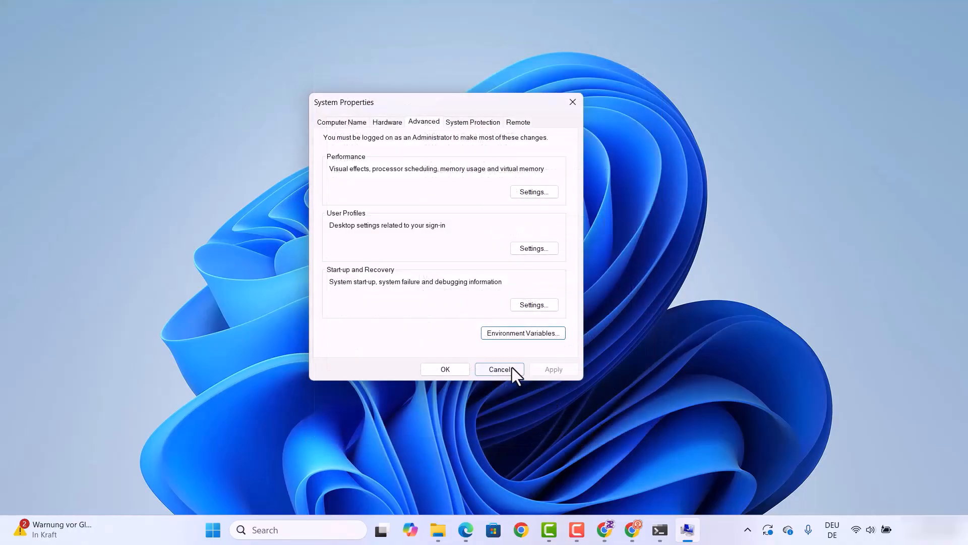
{"action": "left_click", "coordinate": [459, 371]}
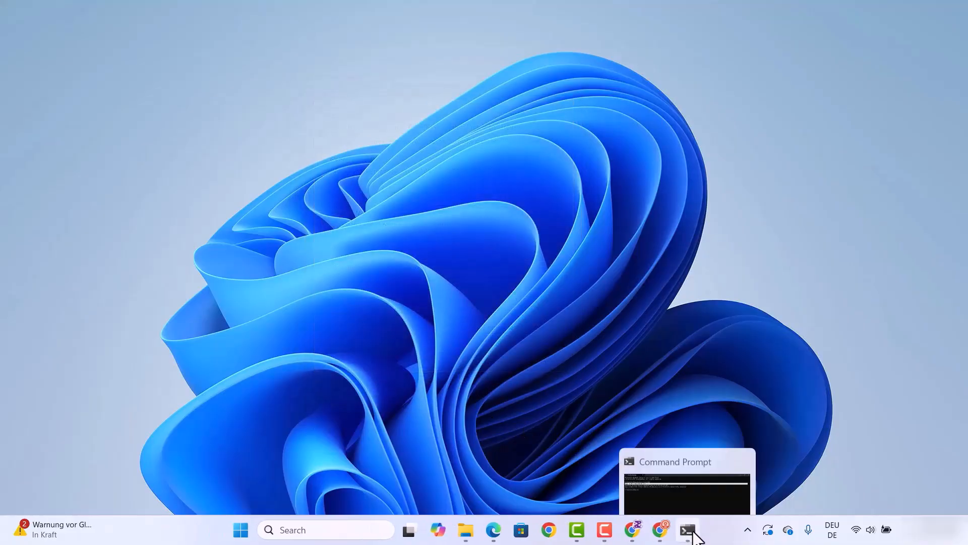
Step: Close the old Command Prompt, open a new maximized one, and check the variable with echo %JAVA_HOME%
{"action": "left_click", "coordinate": [689, 529]}
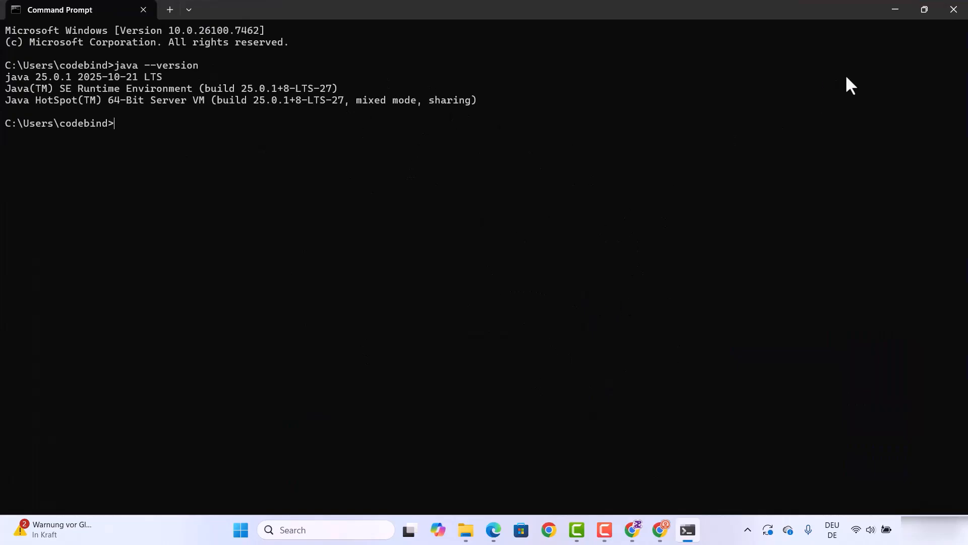
{"action": "left_click", "coordinate": [954, 9]}
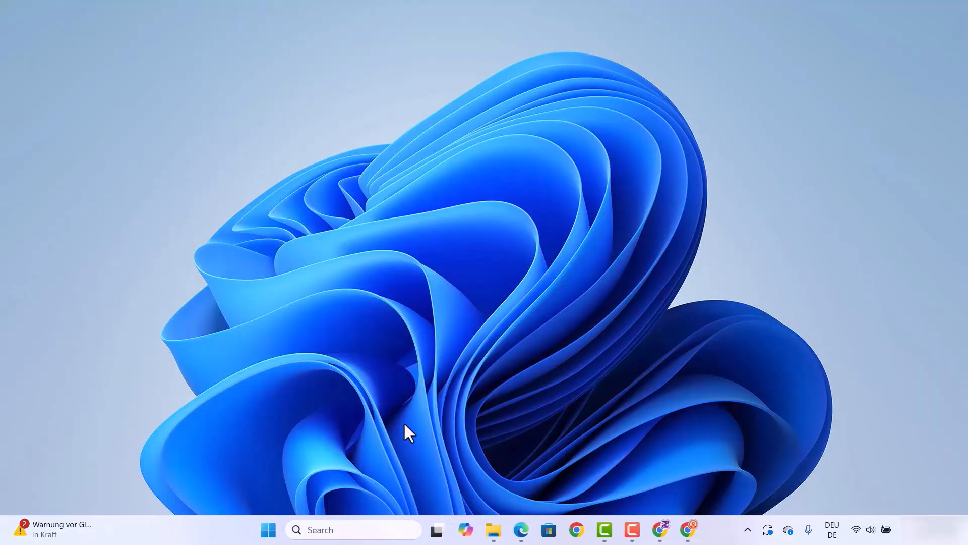
{"action": "left_click", "coordinate": [354, 527]}
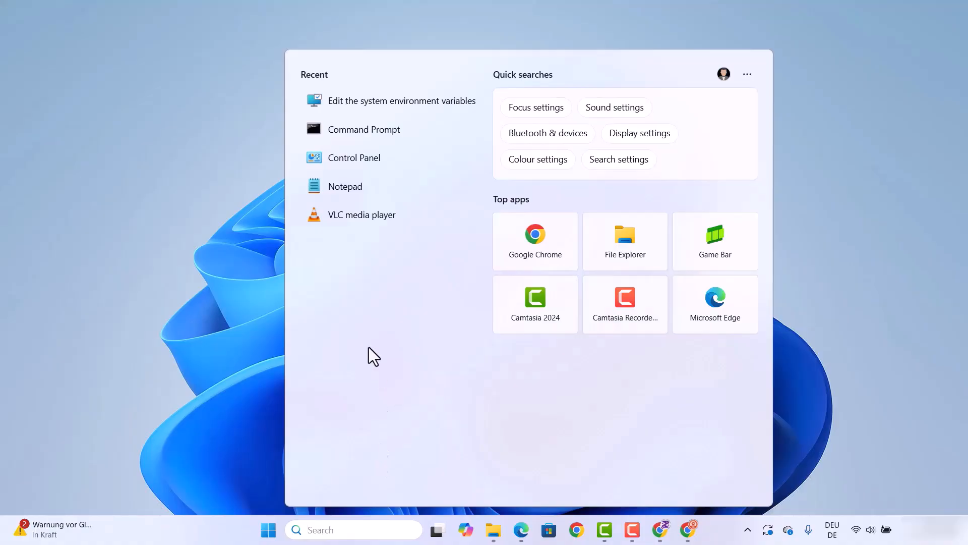
{"action": "type", "text": "cm"}
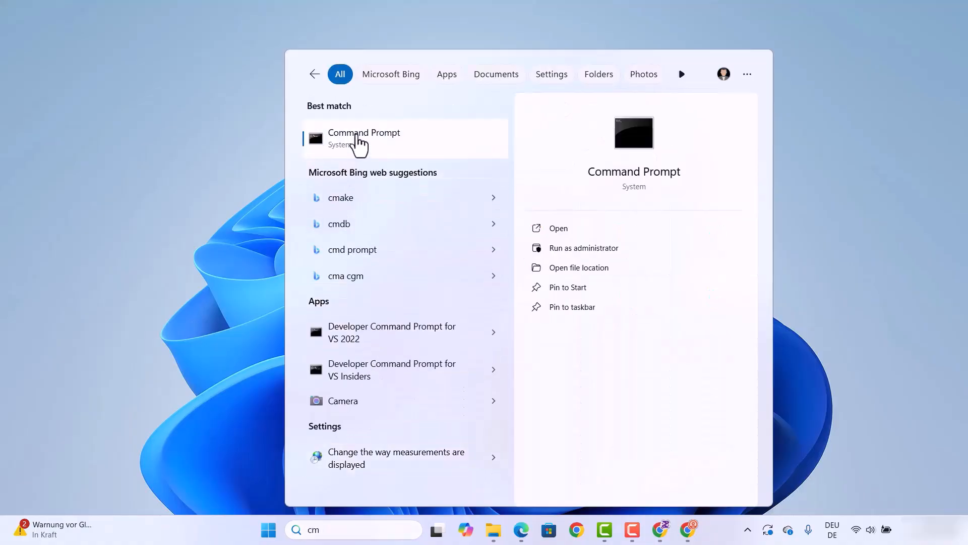
{"action": "left_click", "coordinate": [356, 135]}
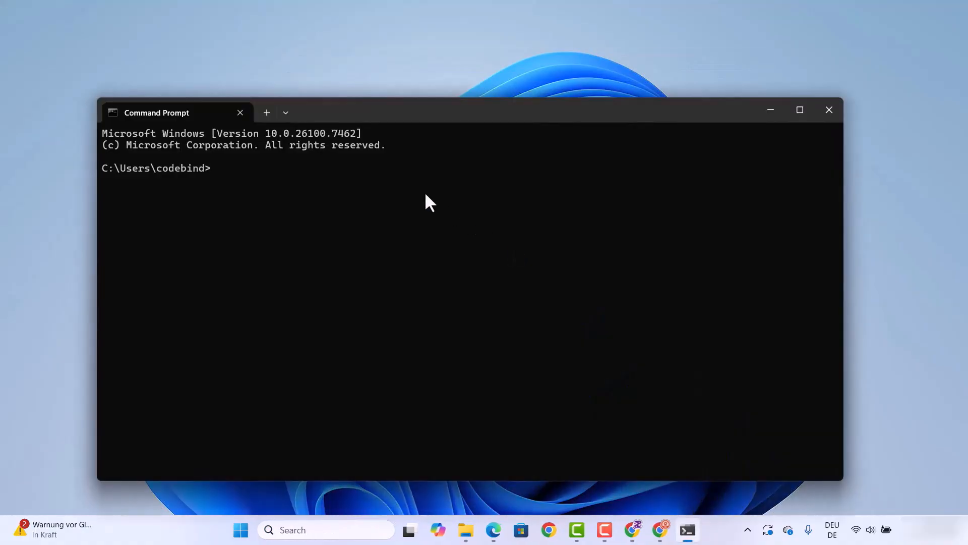
{"action": "key", "text": "super+Up"}
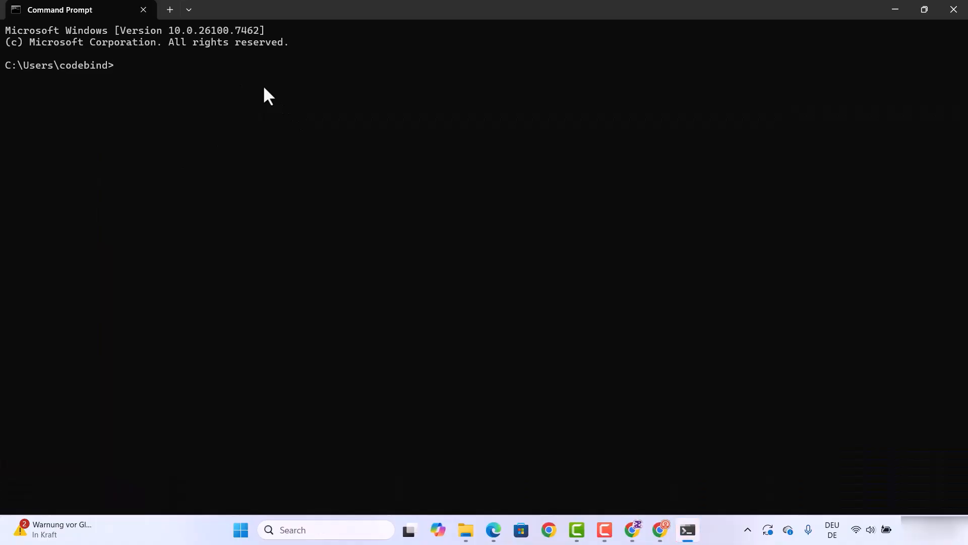
{"action": "type", "text": "echo %JAVA_HOME%"}
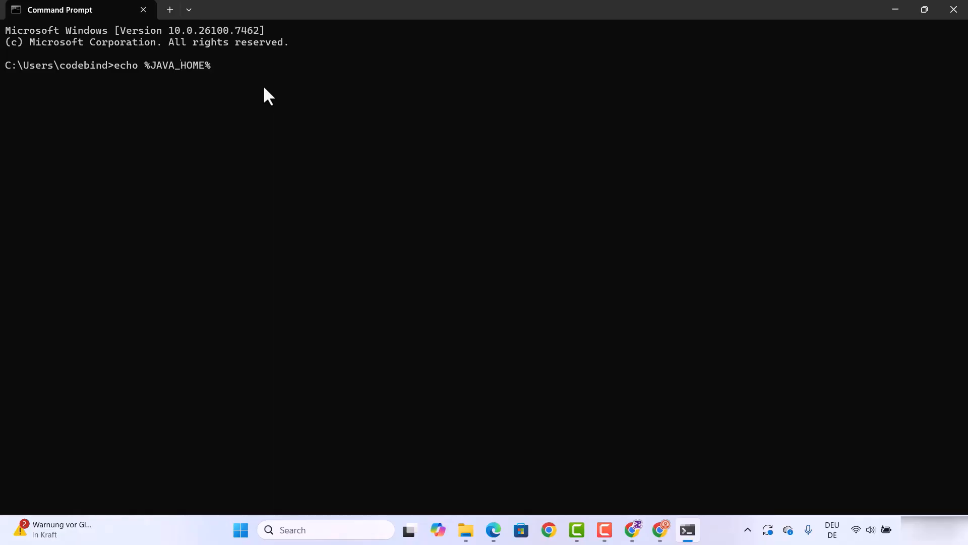
{"action": "key", "text": "Return"}
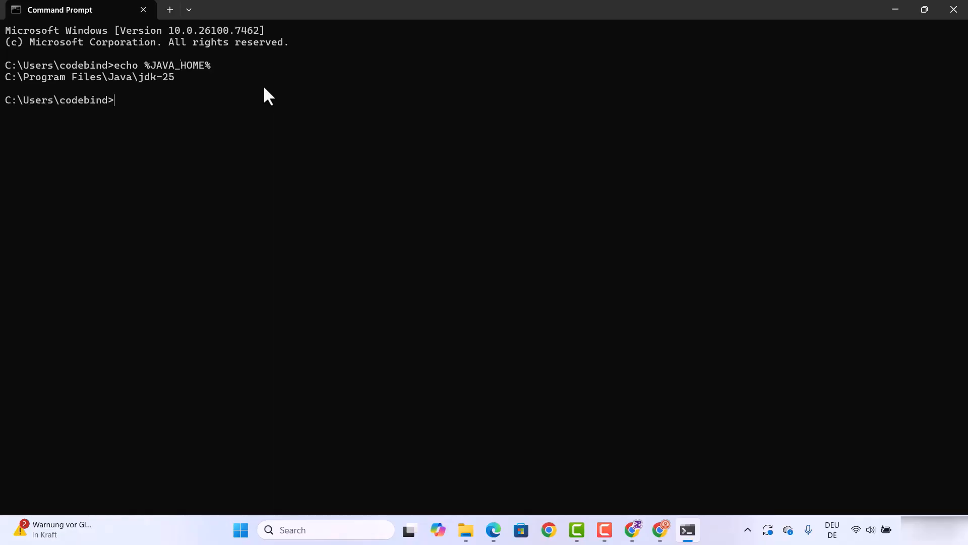
{"action": "triple_click", "coordinate": [144, 77]}
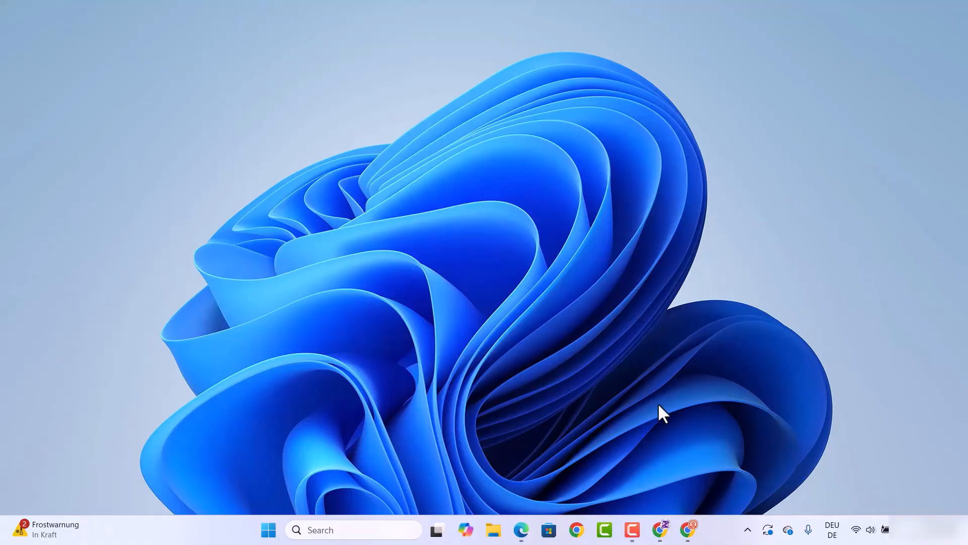
Step: Switch to Chrome and download the IntelliJ IDEA .exe installer for Windows from the JetBrains site
{"action": "left_click", "coordinate": [688, 529]}
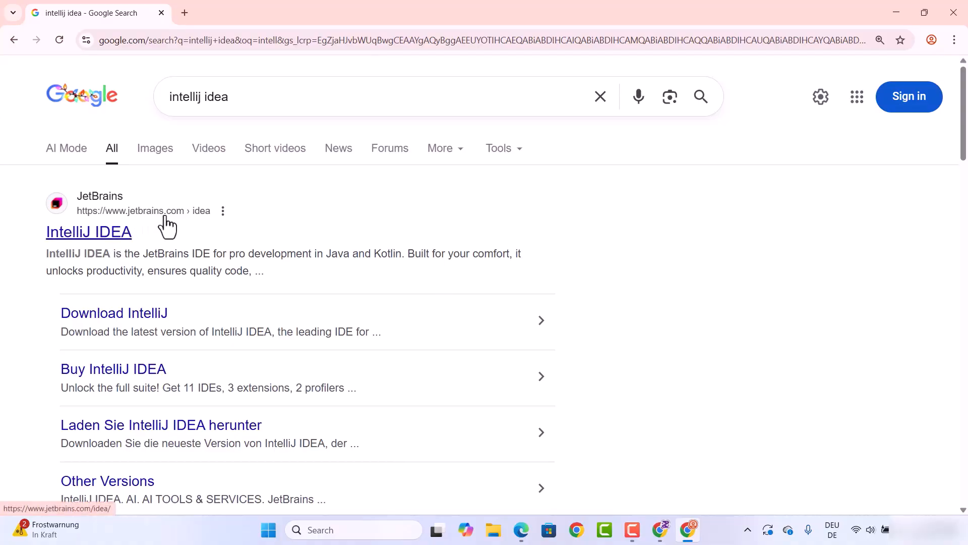
{"action": "left_click", "coordinate": [146, 230]}
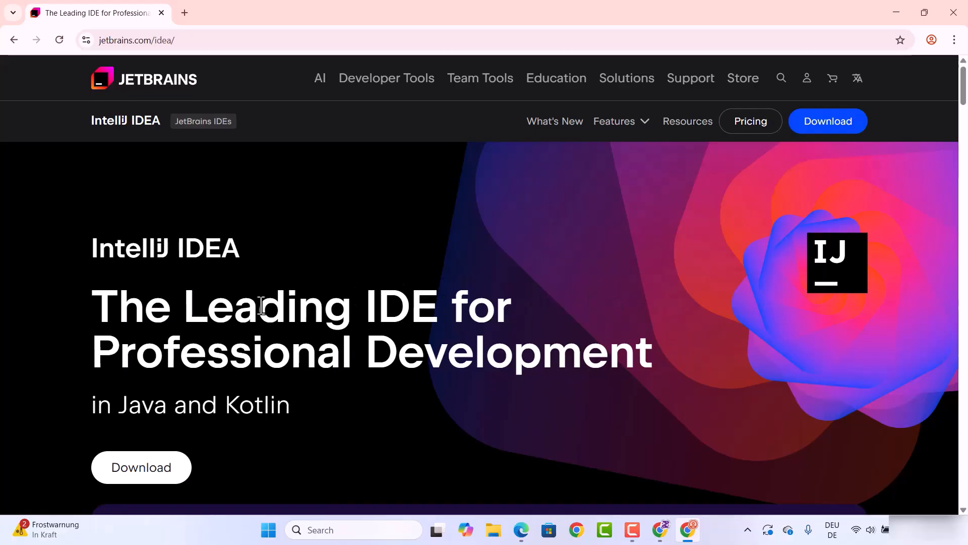
{"action": "scroll", "coordinate": [262, 305], "scroll_direction": "down", "scroll_amount": 3}
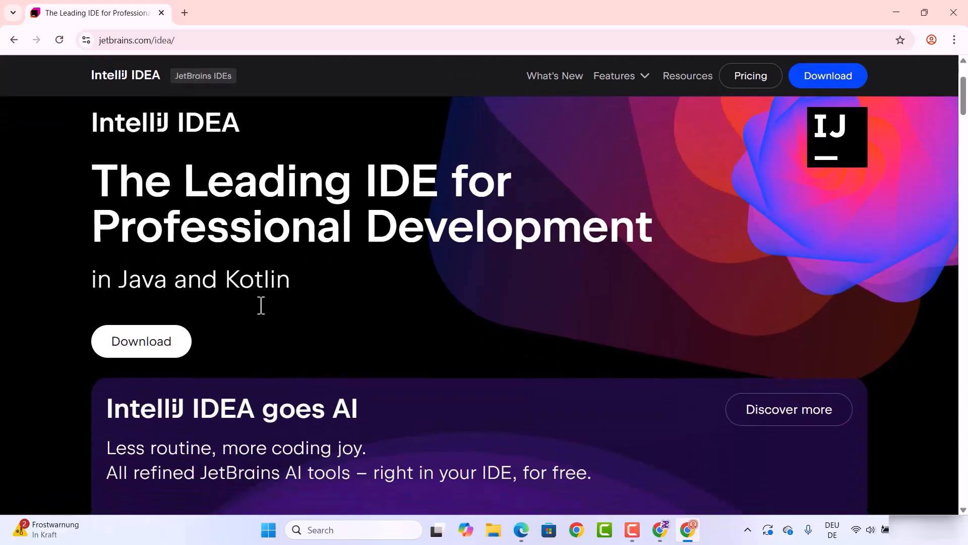
{"action": "left_click", "coordinate": [148, 337]}
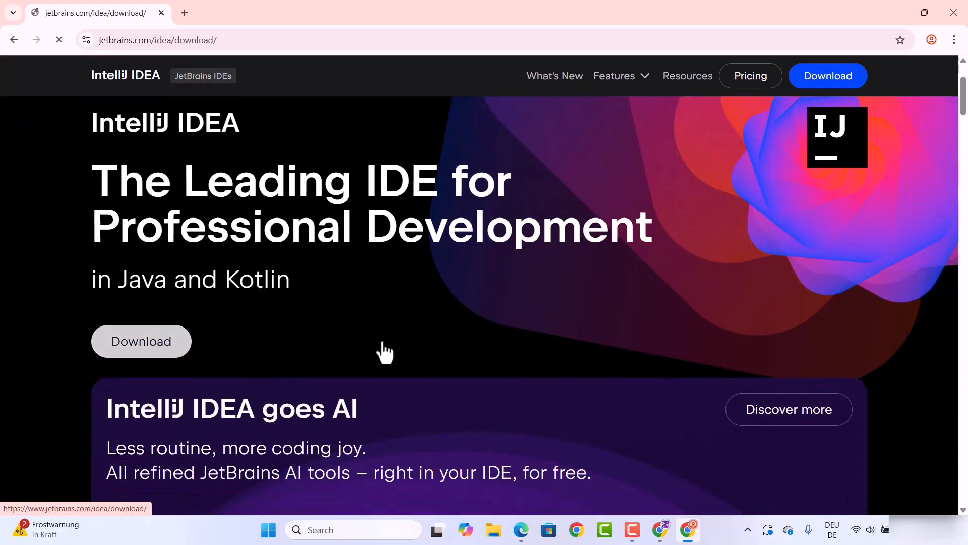
{"action": "scroll", "coordinate": [359, 303], "scroll_direction": "down", "scroll_amount": 2}
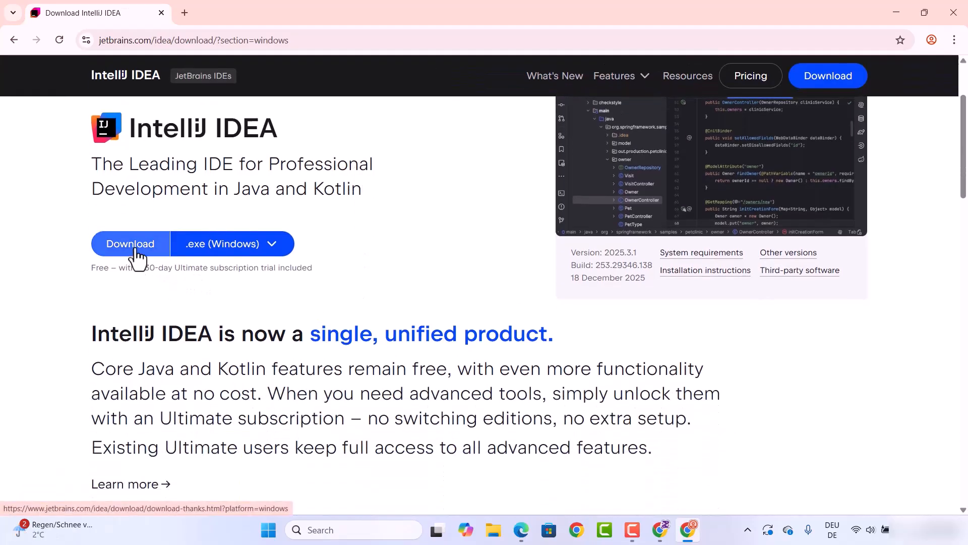
{"action": "left_click", "coordinate": [135, 247]}
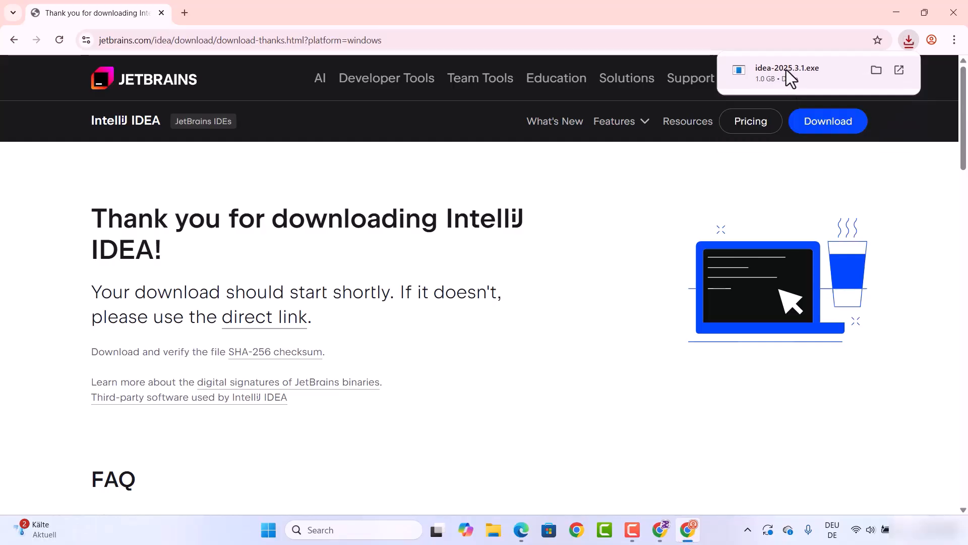
Step: Launch idea-2025.3.1.exe, minimize the browser, and accept the default destination C:\Program Files\JetBrains\IntelliJ IDEA 2025.3.1 to reach the installation options
{"action": "left_click", "coordinate": [786, 70]}
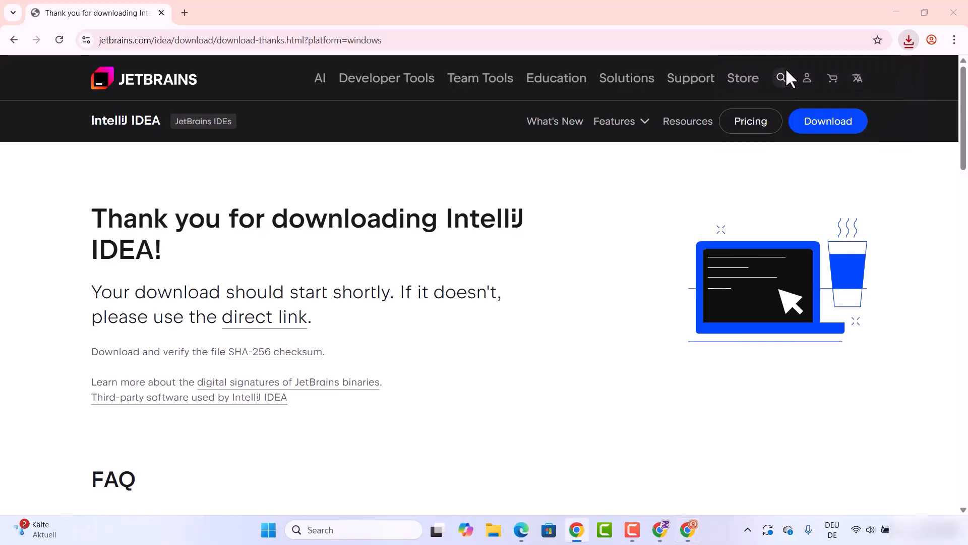
{"action": "left_click", "coordinate": [894, 14]}
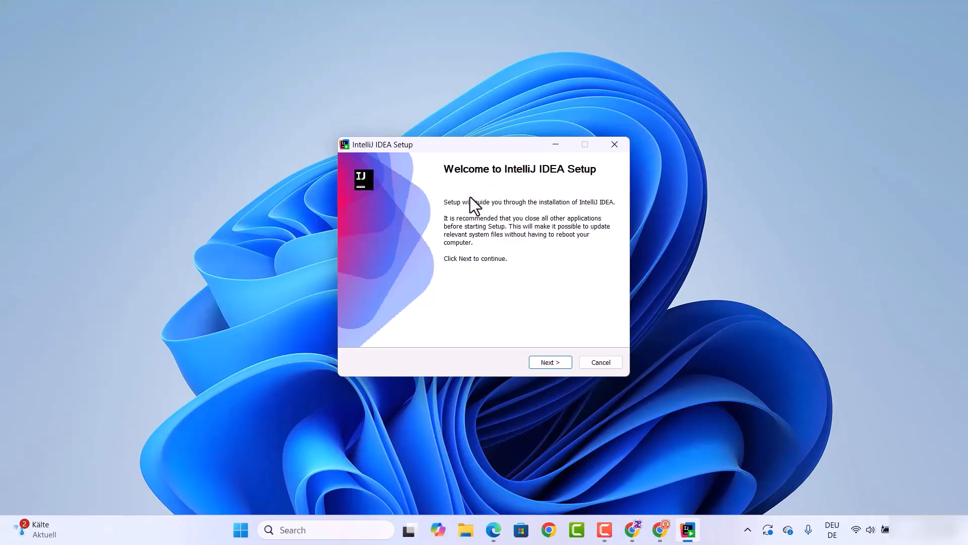
{"action": "left_click", "coordinate": [538, 361]}
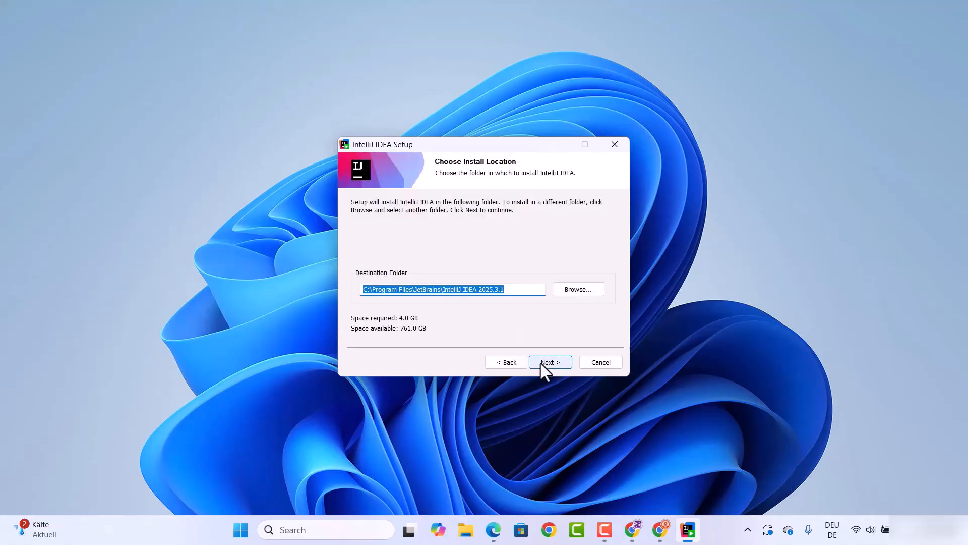
{"action": "left_click", "coordinate": [425, 288]}
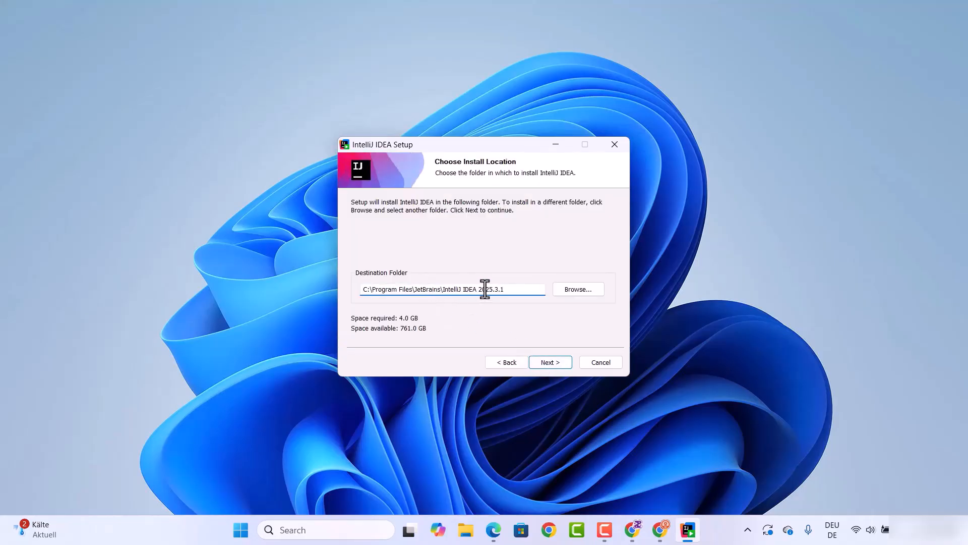
{"action": "left_click", "coordinate": [513, 289]}
{"action": "left_click_drag", "start_coordinate": [513, 288], "coordinate": [355, 282]}
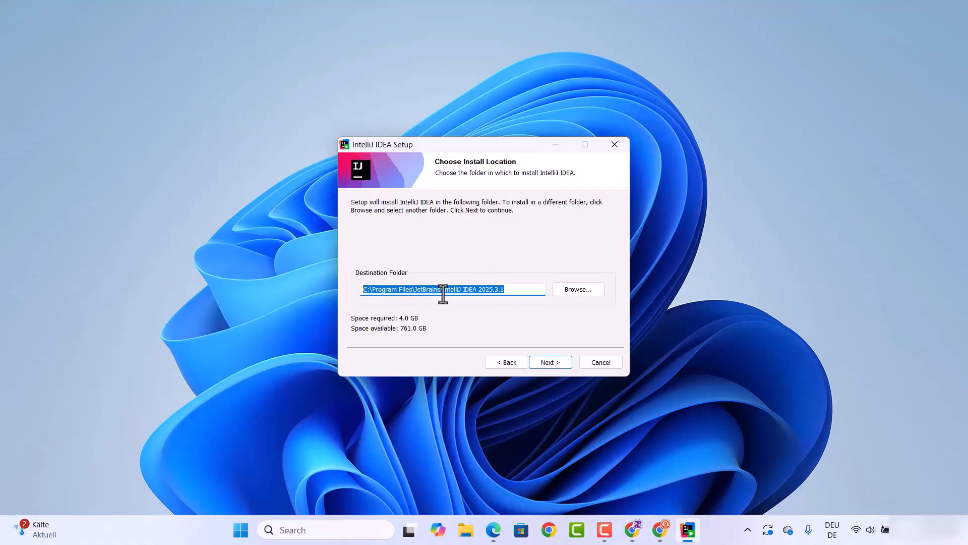
{"action": "left_click", "coordinate": [545, 363]}
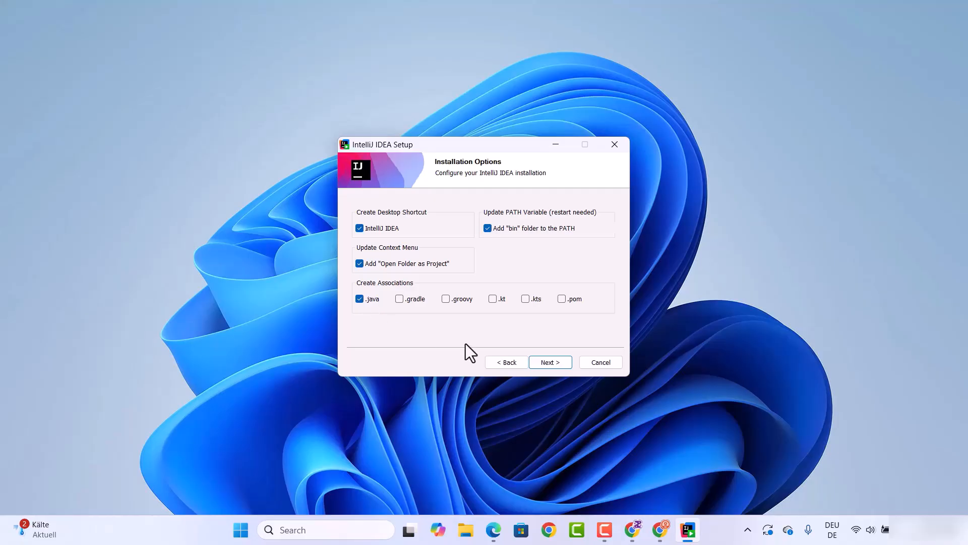
Step: Install IntelliJ IDEA with the preselected options and the JetBrains Start Menu folder, and finish setup with Run IntelliJ IDEA enabled
{"action": "left_click", "coordinate": [543, 364]}
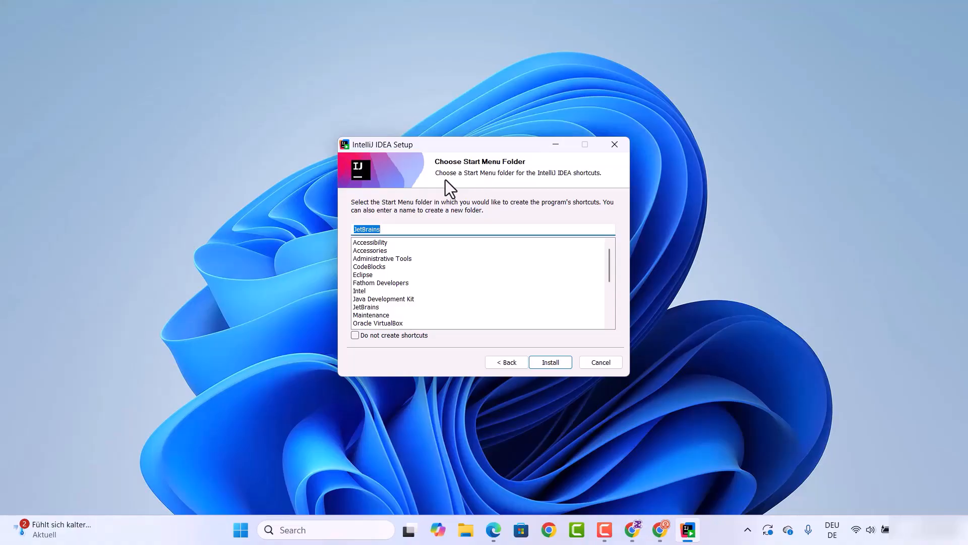
{"action": "left_click", "coordinate": [548, 367]}
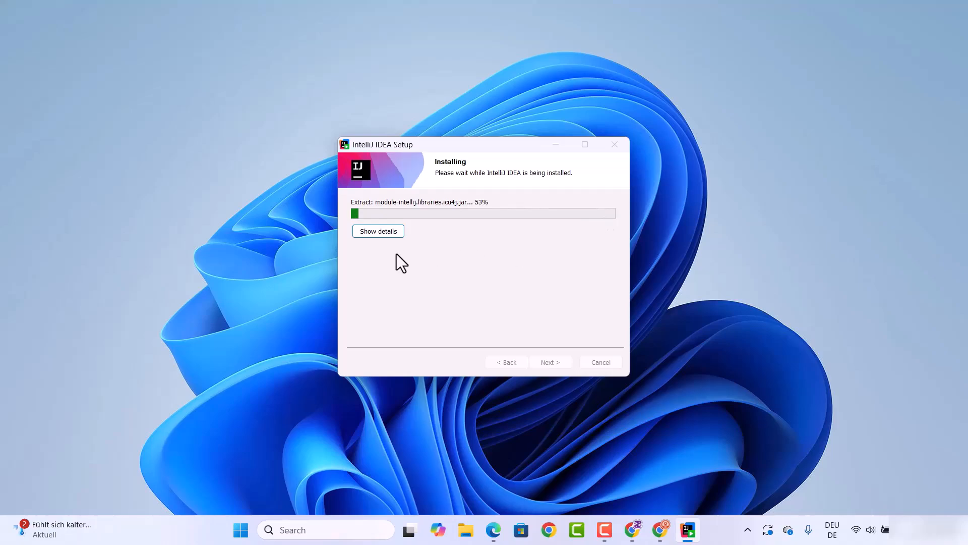
{"action": "left_click", "coordinate": [379, 232]}
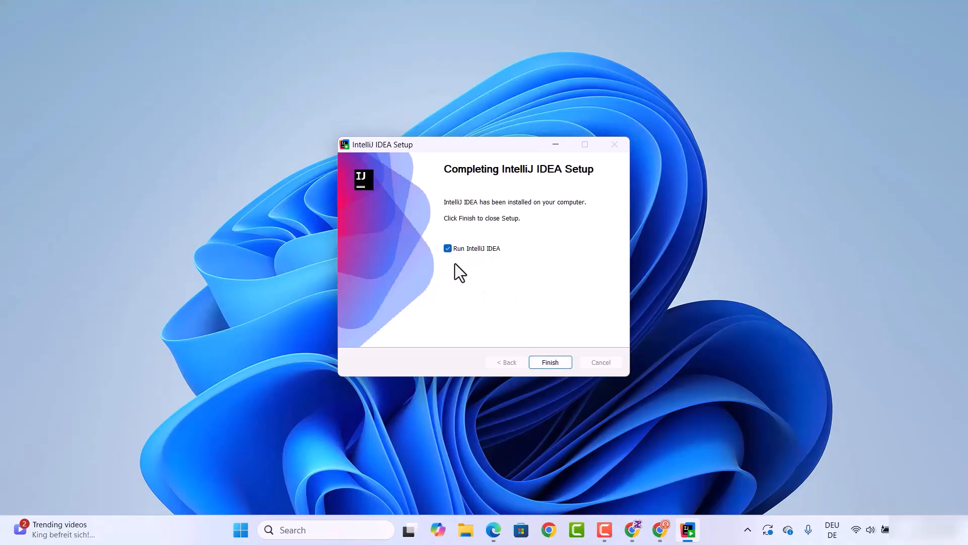
{"action": "left_click", "coordinate": [544, 361]}
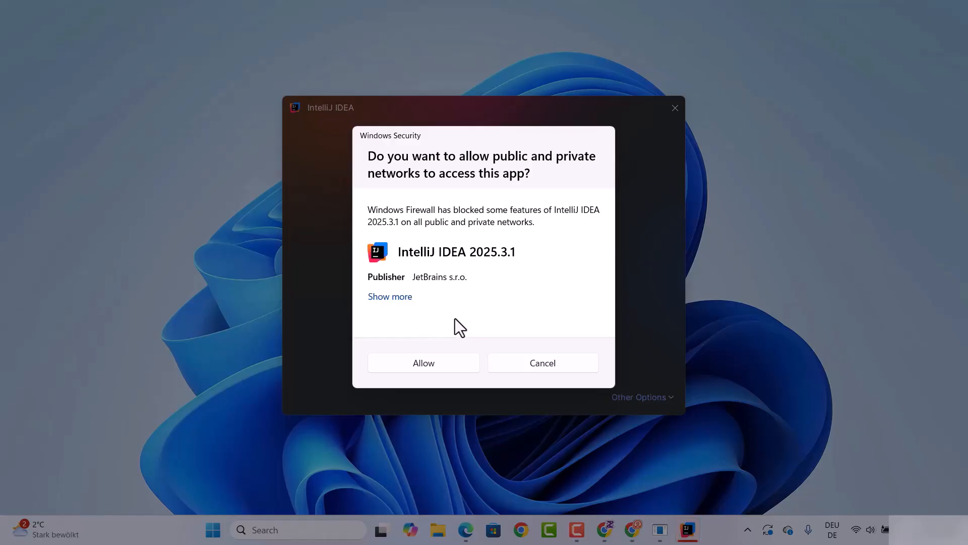
Step: Allow IntelliJ IDEA network access through Windows Firewall, skip importing settings, and maximize the welcome window
{"action": "left_click", "coordinate": [443, 367]}
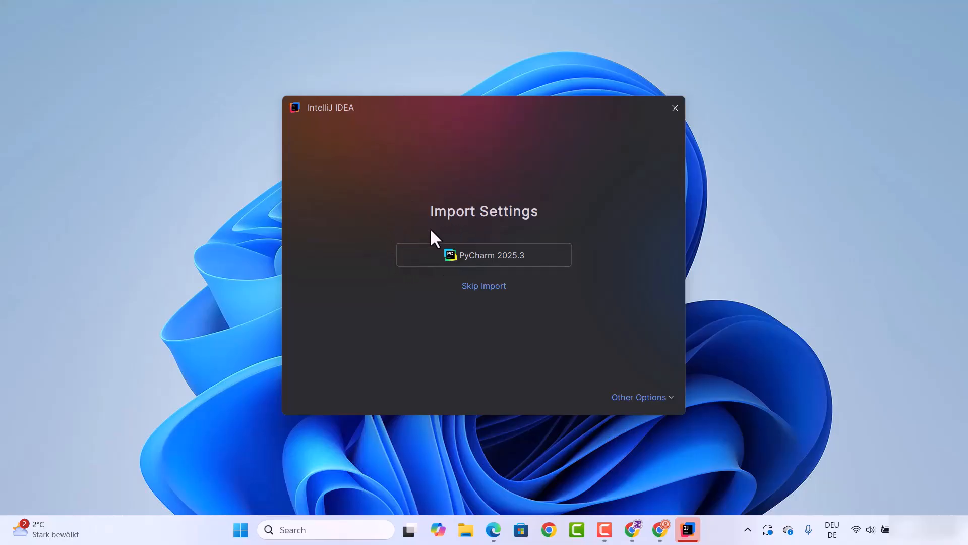
{"action": "left_click", "coordinate": [477, 292]}
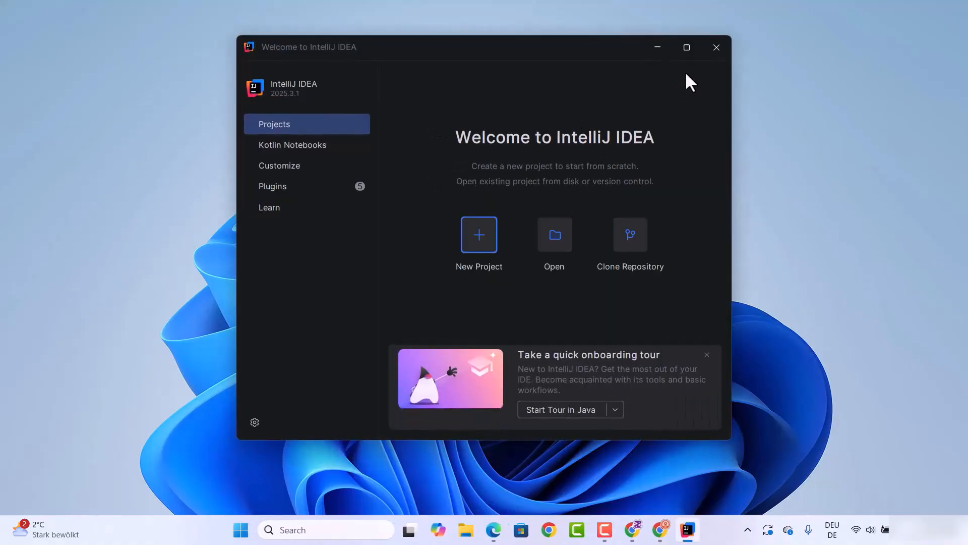
{"action": "left_click", "coordinate": [687, 48]}
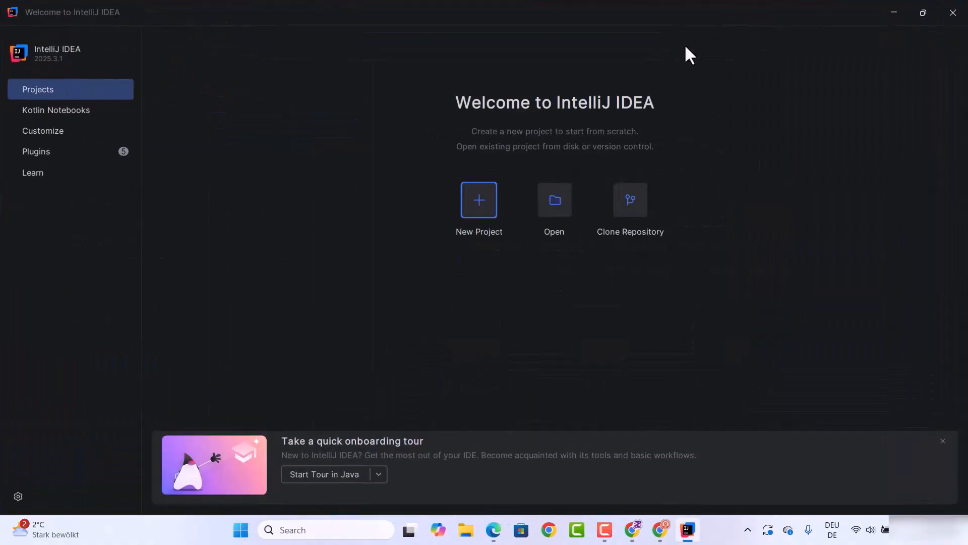
Step: Start a new Java project named HelloJava, keeping ~\IdeaProjects as its location
{"action": "left_click", "coordinate": [478, 199]}
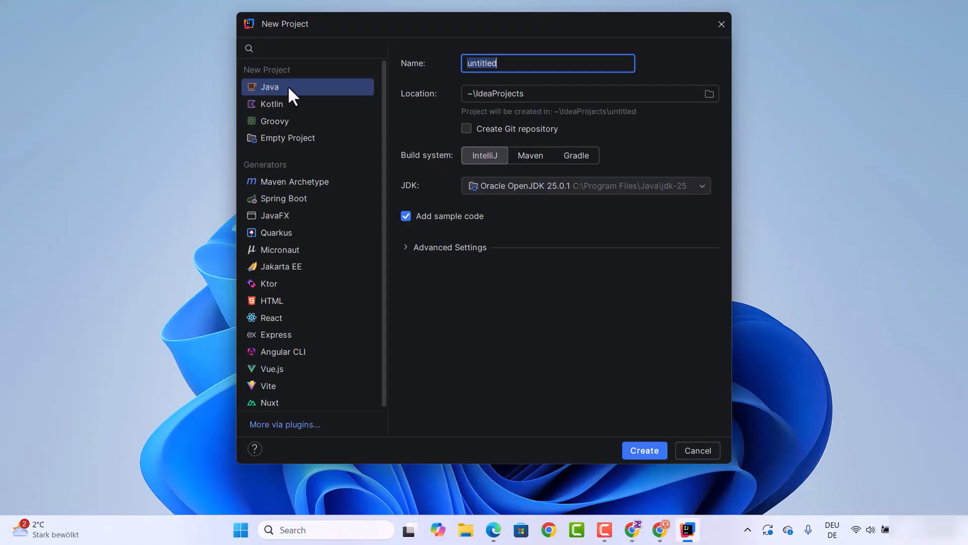
{"action": "double_click", "coordinate": [500, 67]}
{"action": "type", "text": "HelloJava"}
{"action": "double_click", "coordinate": [486, 95]}
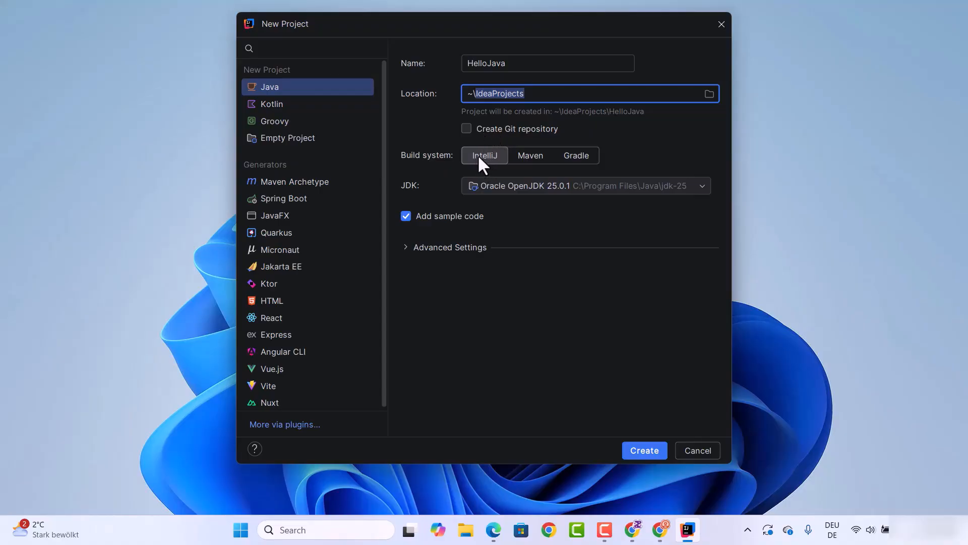
Step: Choose the detected Oracle OpenJDK 25.0.1 at C:\Program Files\Java\jdk-25 as the JDK and create the project with sample code
{"action": "left_click", "coordinate": [513, 185]}
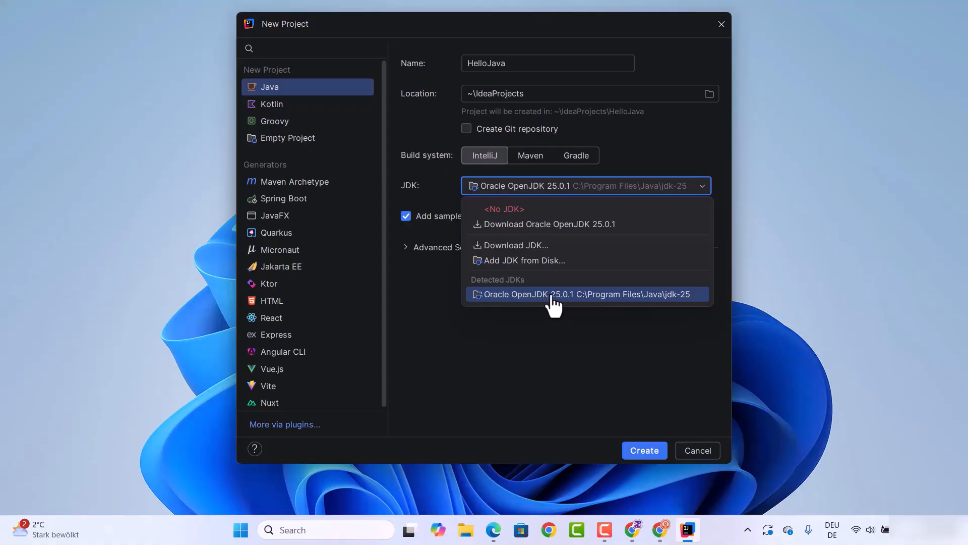
{"action": "left_click", "coordinate": [662, 296]}
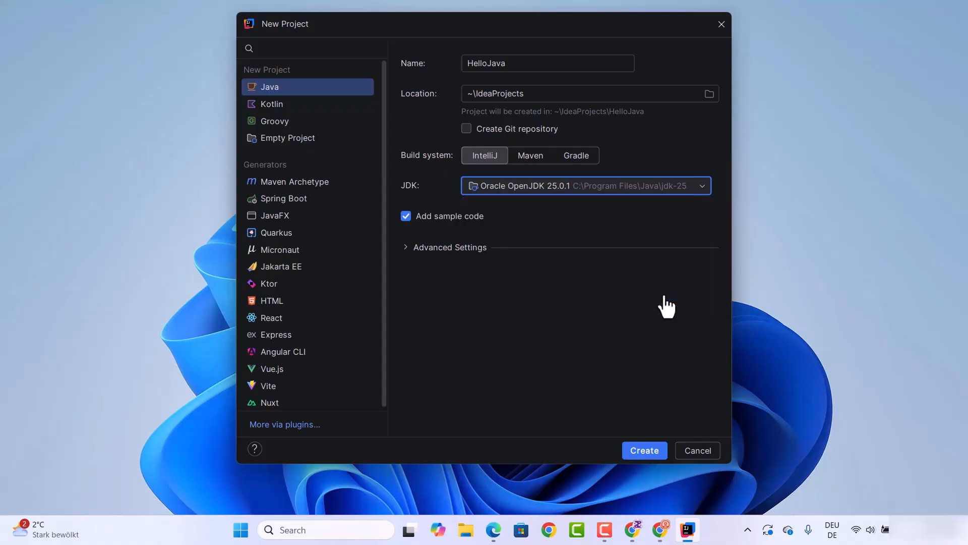
{"action": "left_click", "coordinate": [522, 189]}
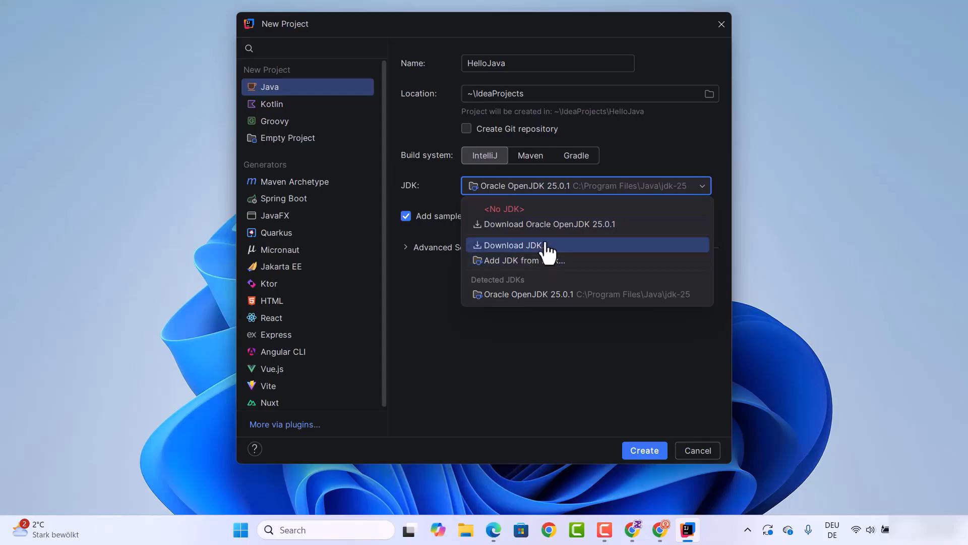
{"action": "left_click", "coordinate": [540, 323]}
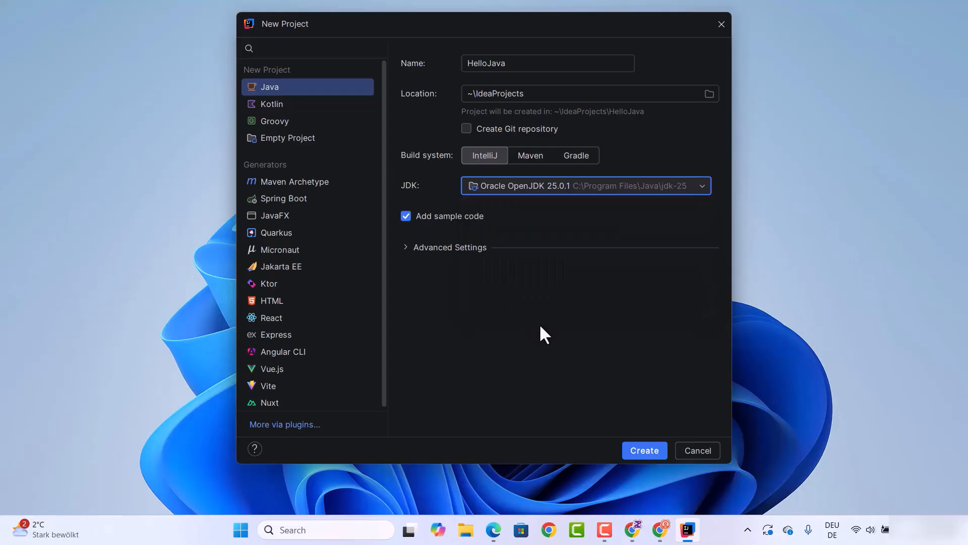
{"action": "left_click", "coordinate": [532, 191]}
{"action": "left_click", "coordinate": [536, 187]}
{"action": "left_click", "coordinate": [644, 450]}
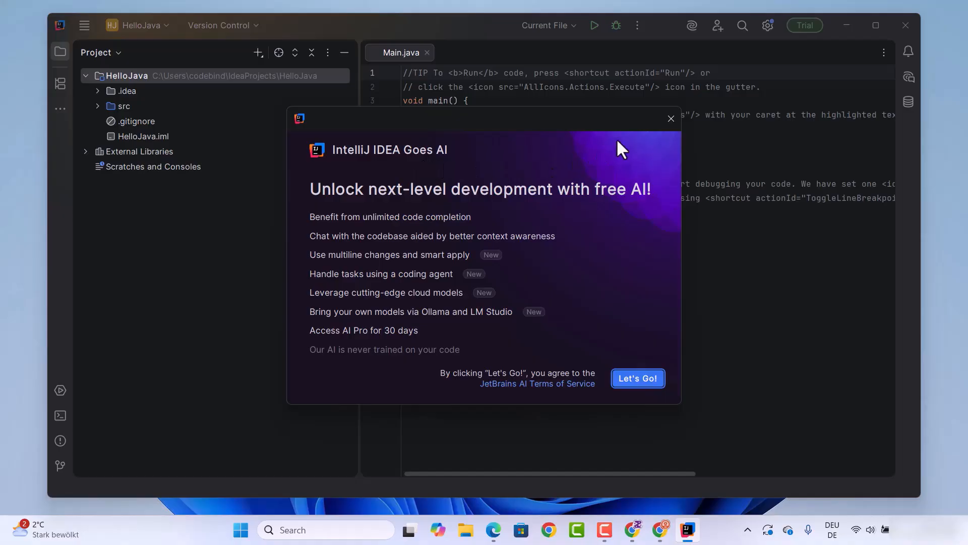
Step: Accept the free AI offer, show AI Chat, and maximize the HelloJava project window
{"action": "left_click", "coordinate": [663, 372]}
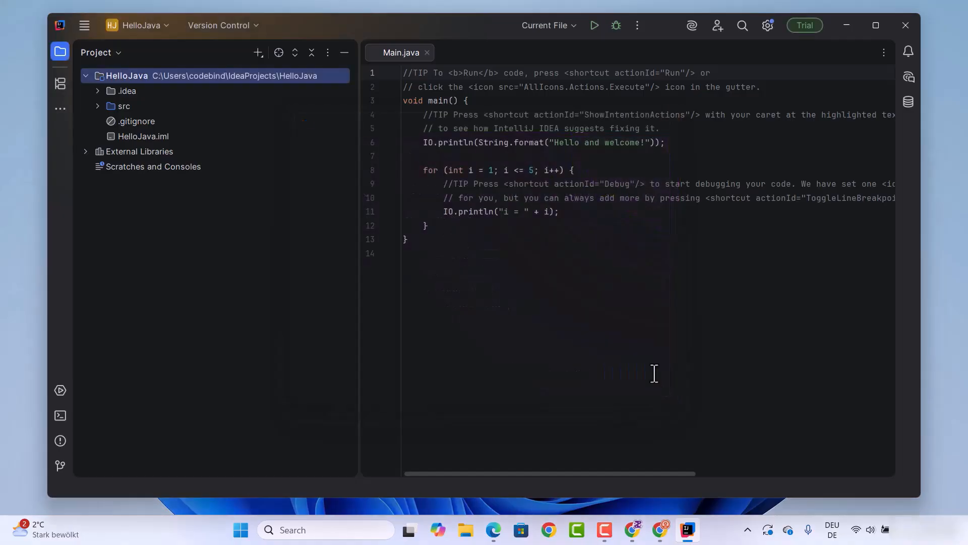
{"action": "left_click", "coordinate": [908, 78]}
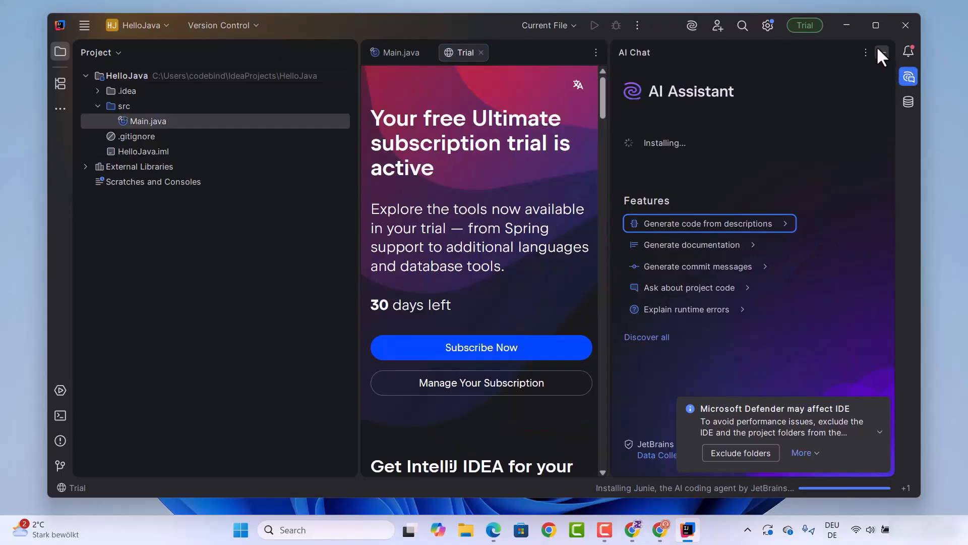
{"action": "left_click", "coordinate": [868, 23]}
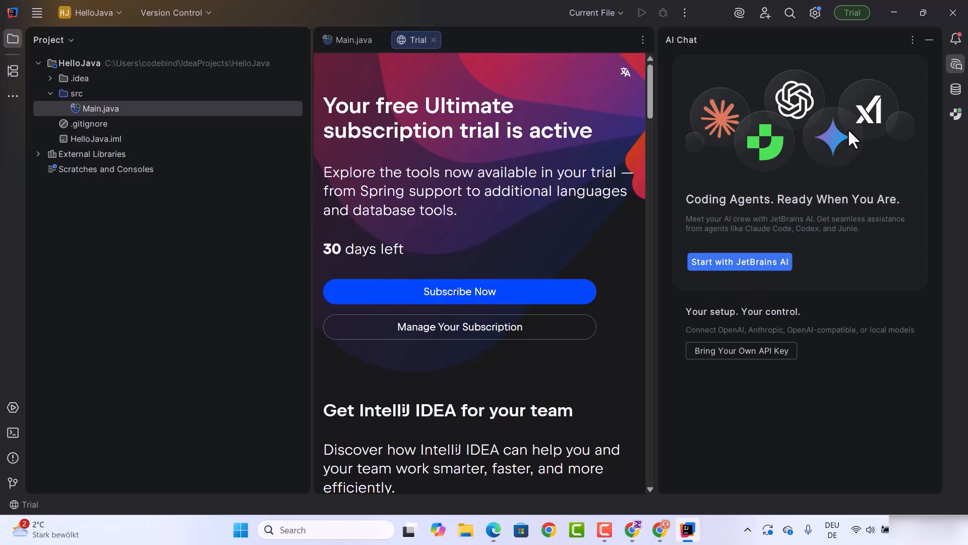
Step: Try starting with JetBrains AI from AI Chat, and return from the browser login page to the project without signing in
{"action": "left_click", "coordinate": [955, 64]}
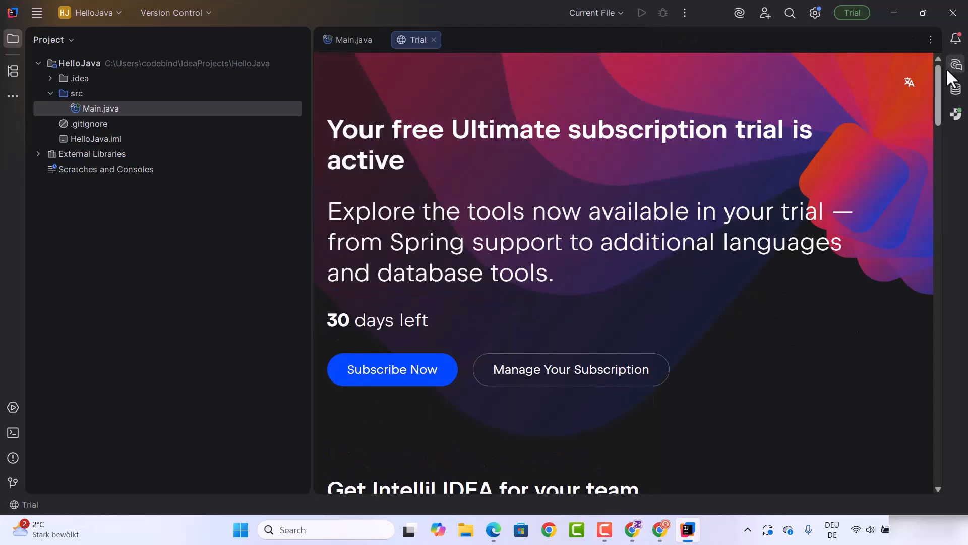
{"action": "left_click", "coordinate": [955, 65]}
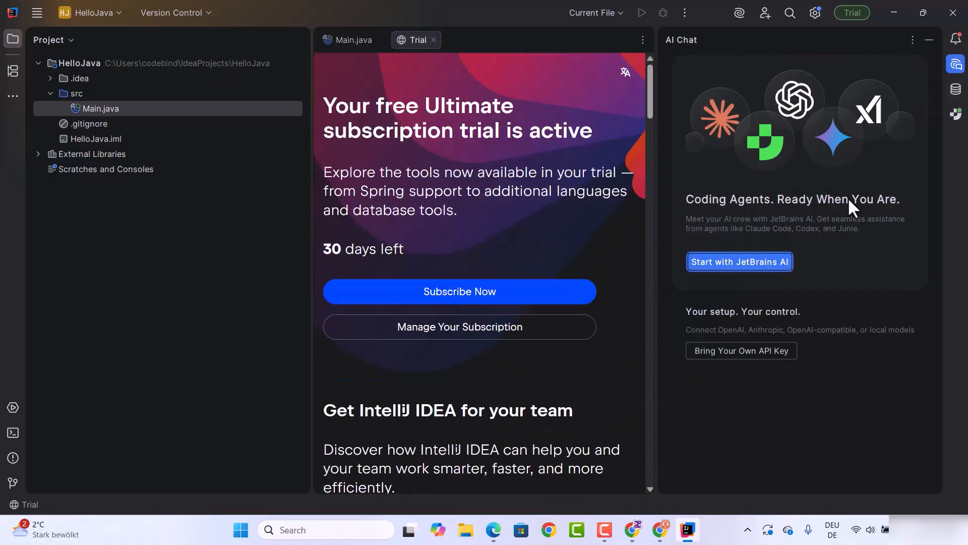
{"action": "left_click", "coordinate": [729, 262]}
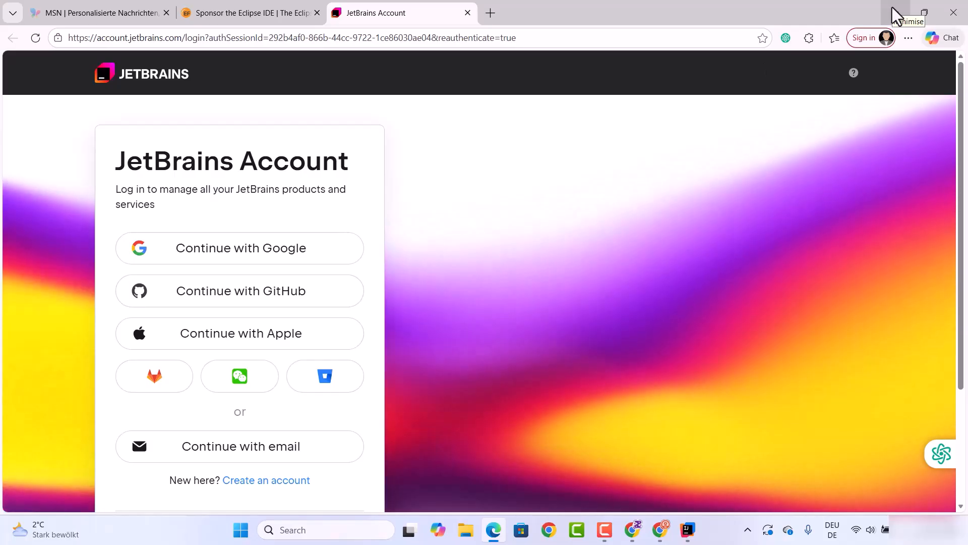
{"action": "left_click", "coordinate": [896, 12]}
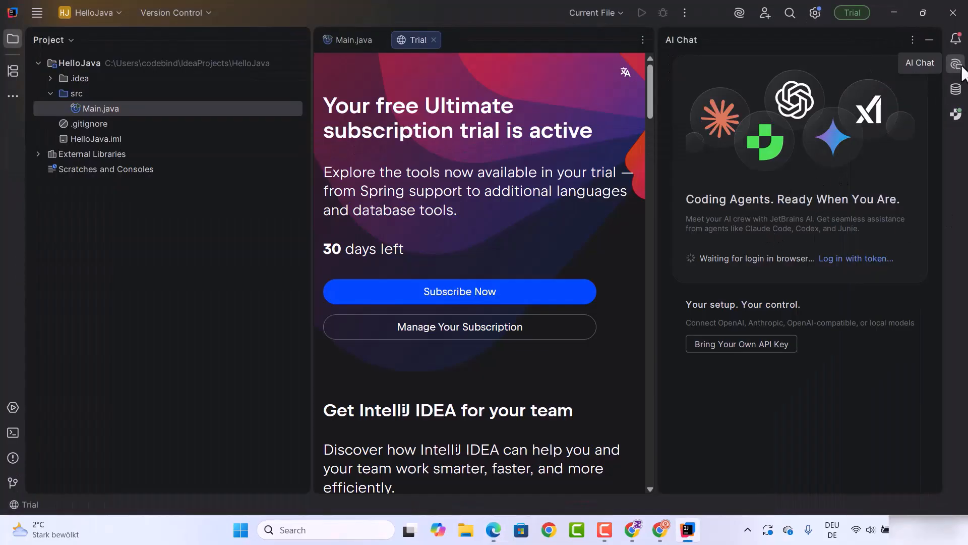
Step: Hide AI Chat and close the Trial page so that Main.java fills the editor
{"action": "left_click", "coordinate": [961, 65]}
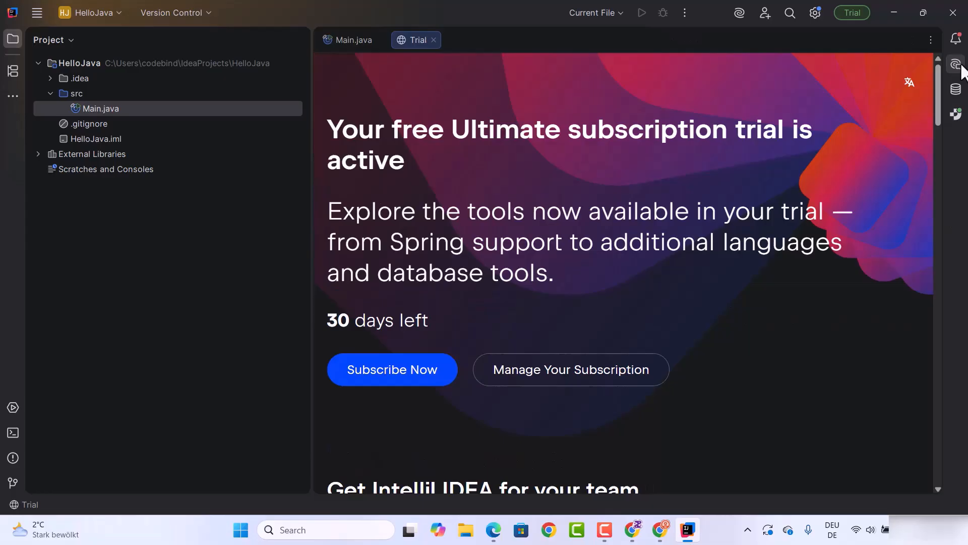
{"action": "left_click", "coordinate": [432, 41]}
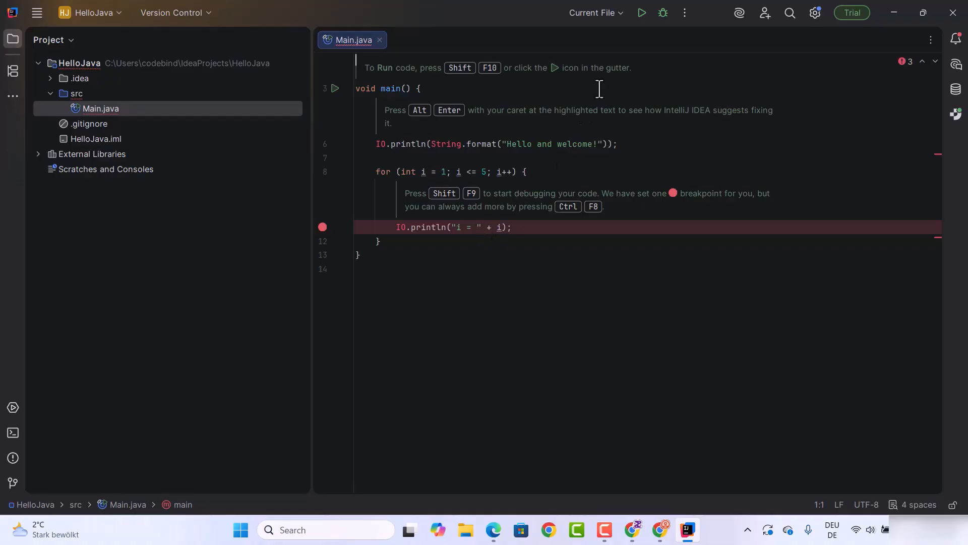
Step: Run Main.java and enlarge the Run output to examine the greeting and the loop's printed lines
{"action": "left_click", "coordinate": [642, 13]}
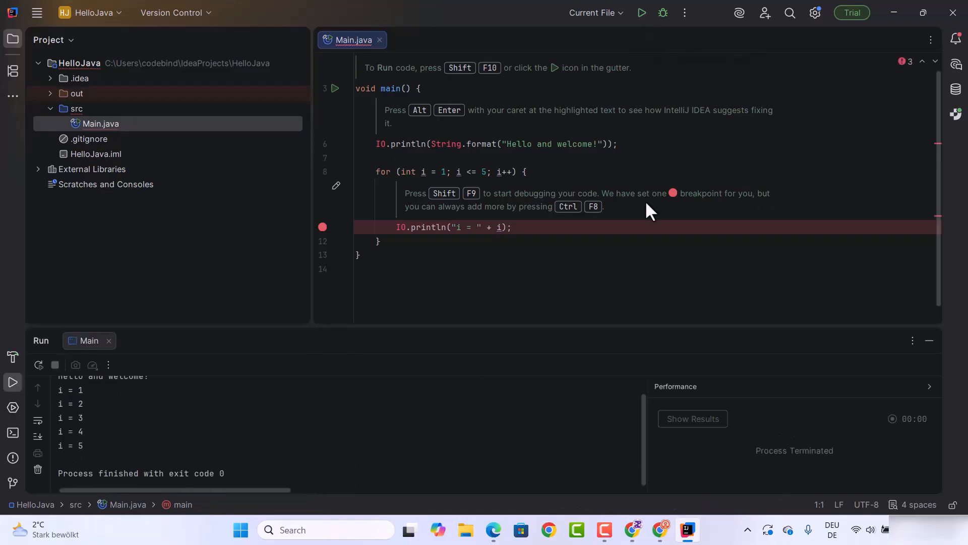
{"action": "left_click_drag", "start_coordinate": [460, 325], "coordinate": [473, 227]}
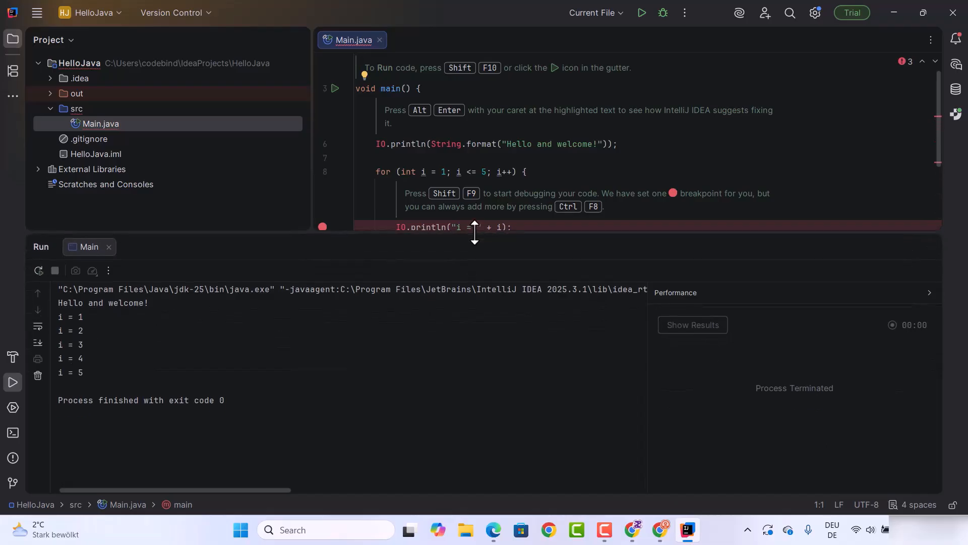
{"action": "double_click", "coordinate": [60, 303]}
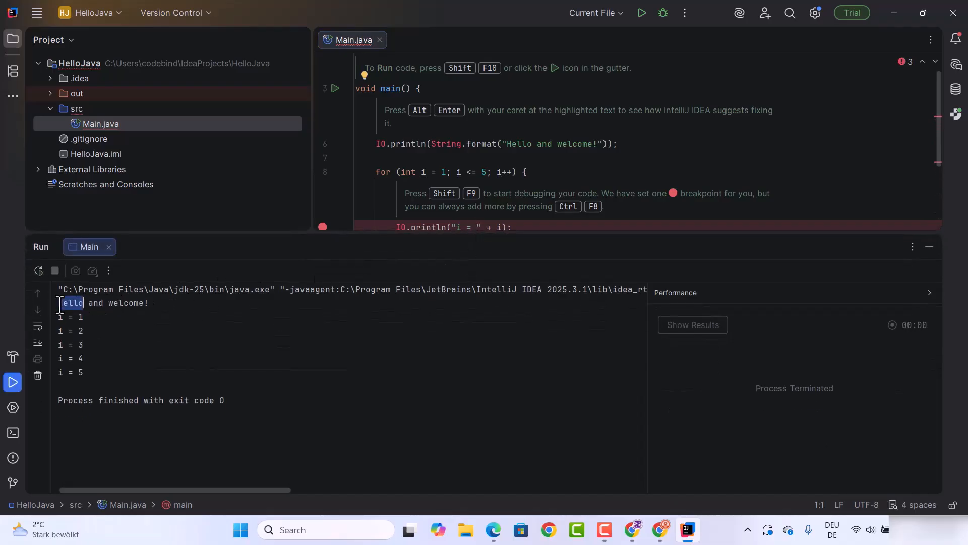
{"action": "left_click", "coordinate": [58, 318]}
{"action": "left_click_drag", "start_coordinate": [58, 319], "coordinate": [100, 374]}
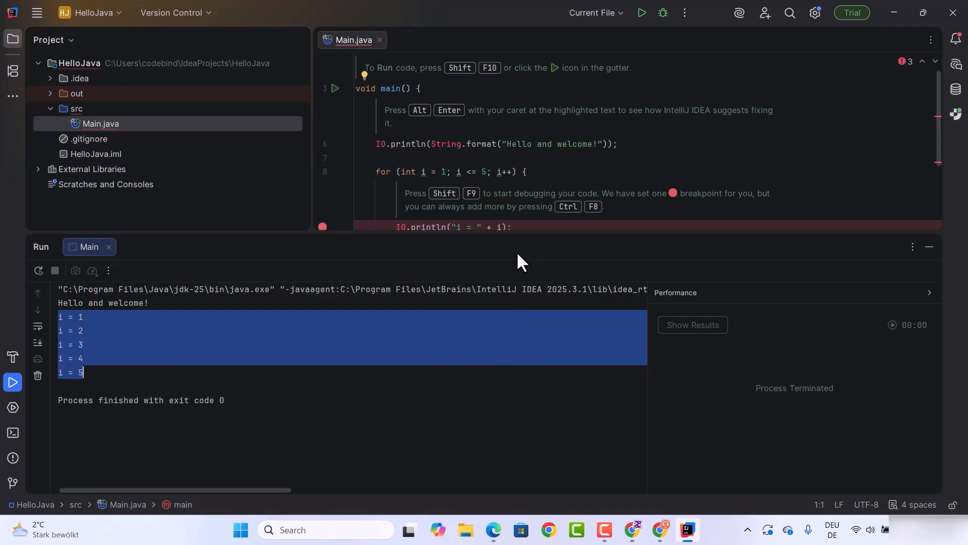
{"action": "left_click_drag", "start_coordinate": [516, 236], "coordinate": [515, 256]}
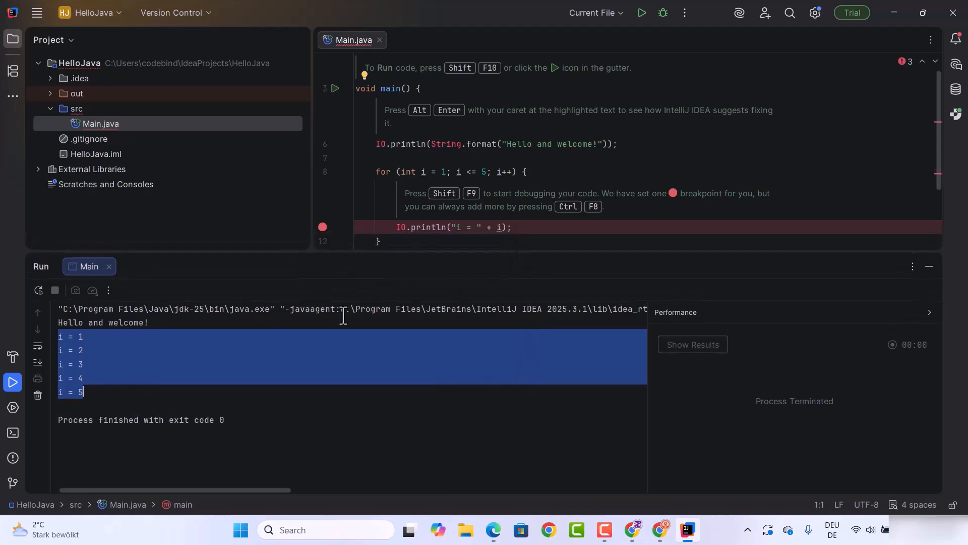
Step: Build the HelloJava project again from the Build output and rerun Main
{"action": "left_click", "coordinate": [13, 359]}
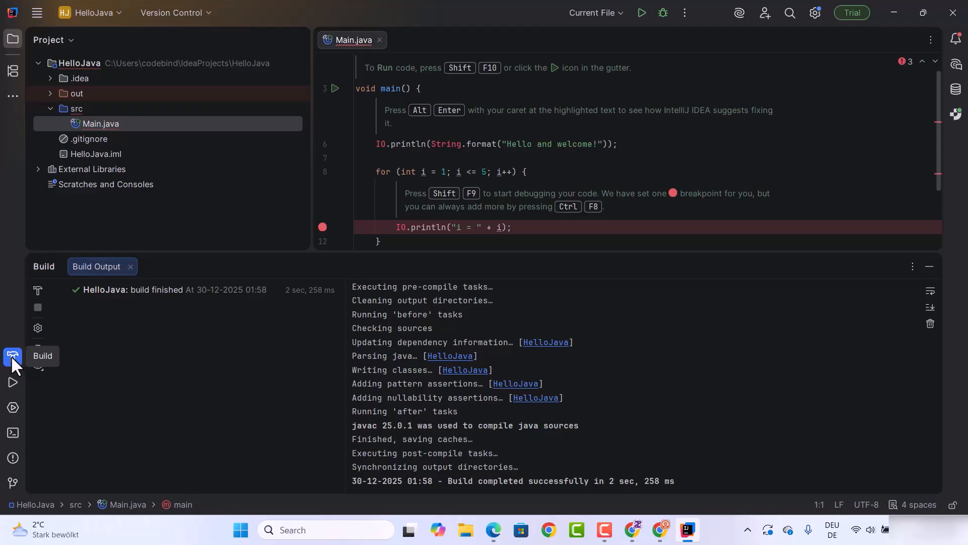
{"action": "left_click", "coordinate": [35, 291]}
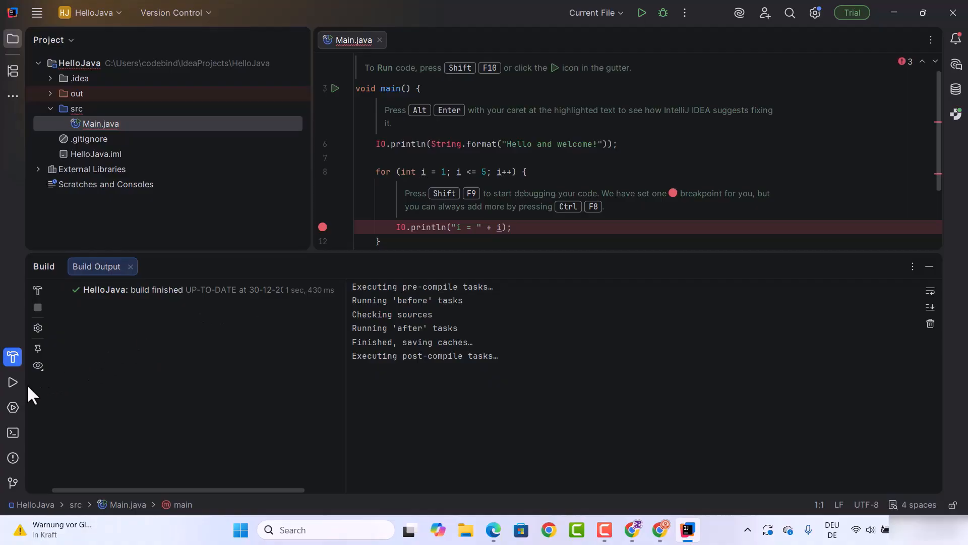
{"action": "left_click", "coordinate": [10, 381]}
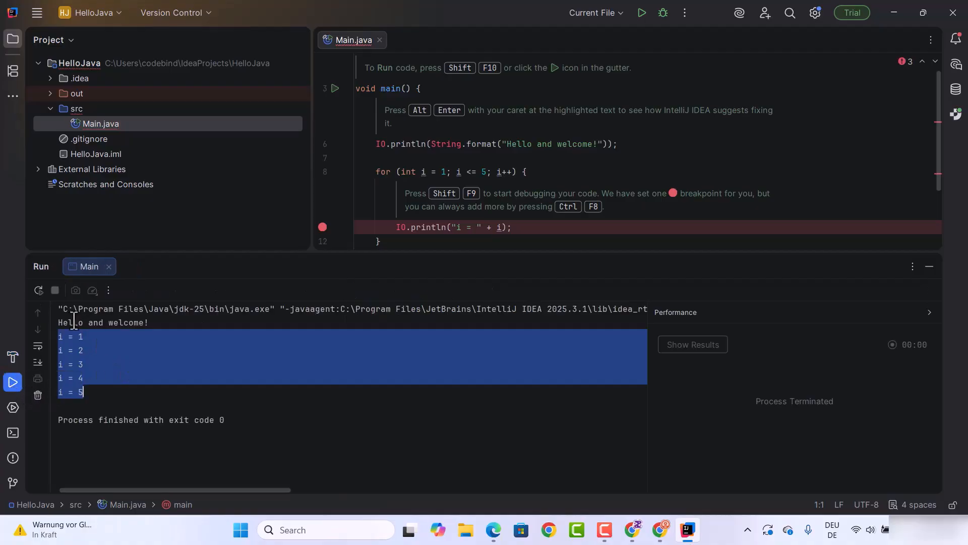
{"action": "left_click", "coordinate": [38, 290]}
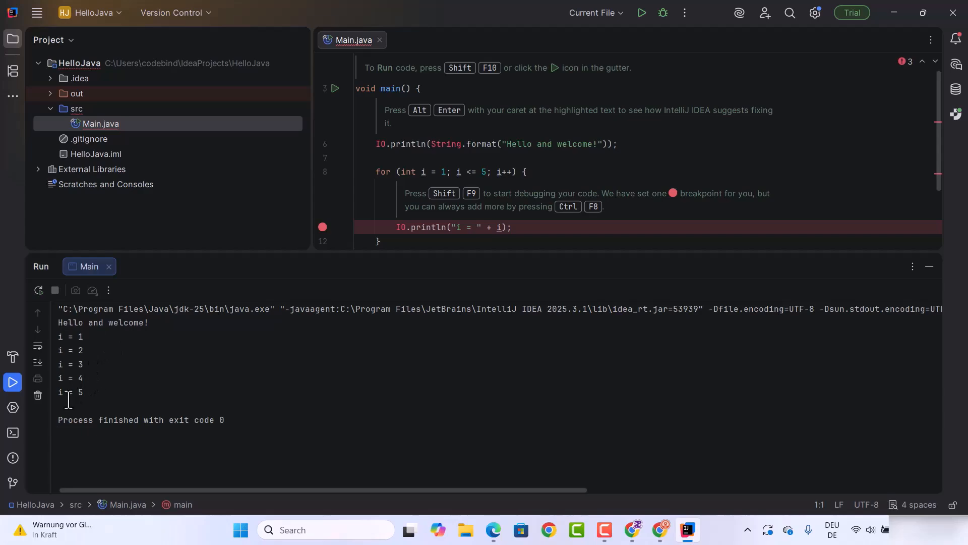
Step: Open the integrated terminal in the HelloJava folder and examine the shell types available for new sessions
{"action": "left_click", "coordinate": [13, 432]}
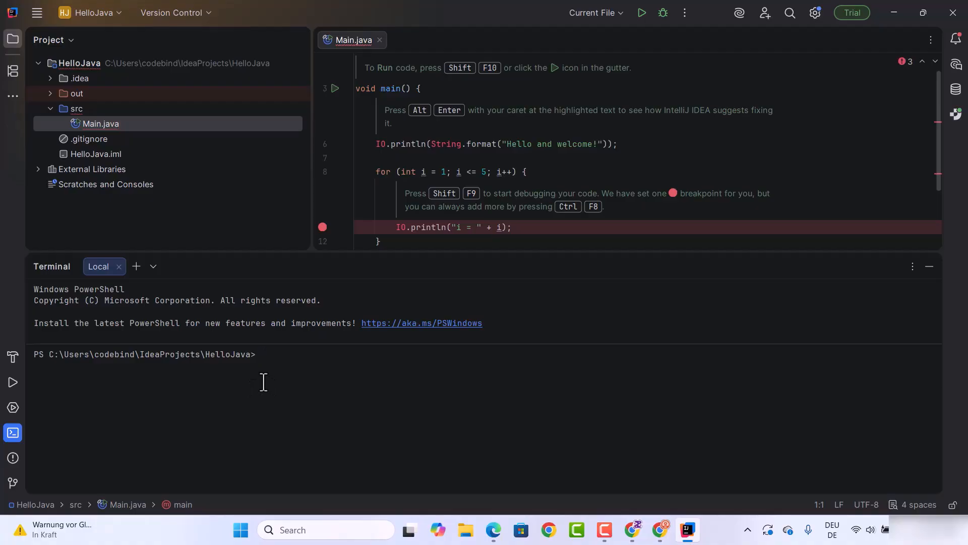
{"action": "left_click", "coordinate": [154, 266]}
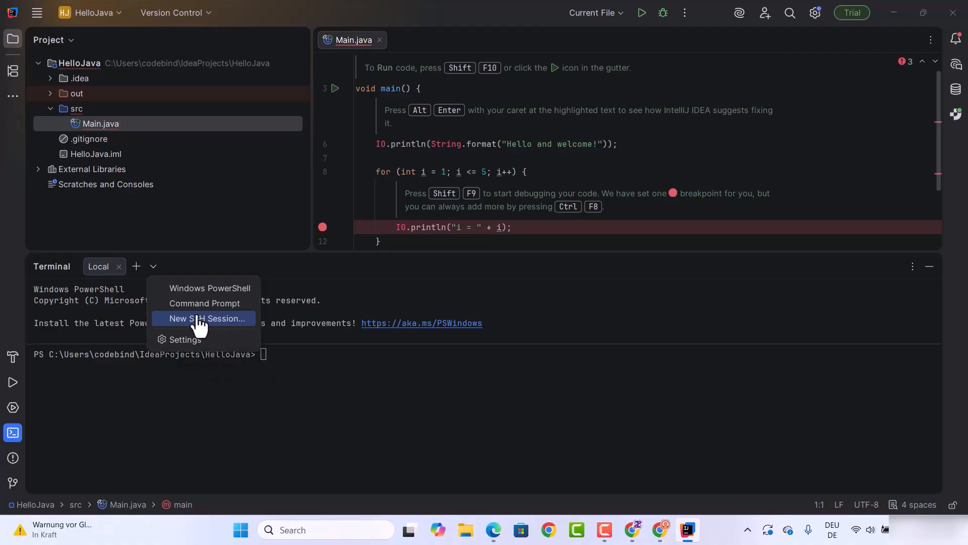
{"action": "left_click", "coordinate": [159, 264]}
{"action": "left_click", "coordinate": [158, 265]}
{"action": "left_click", "coordinate": [266, 357]}
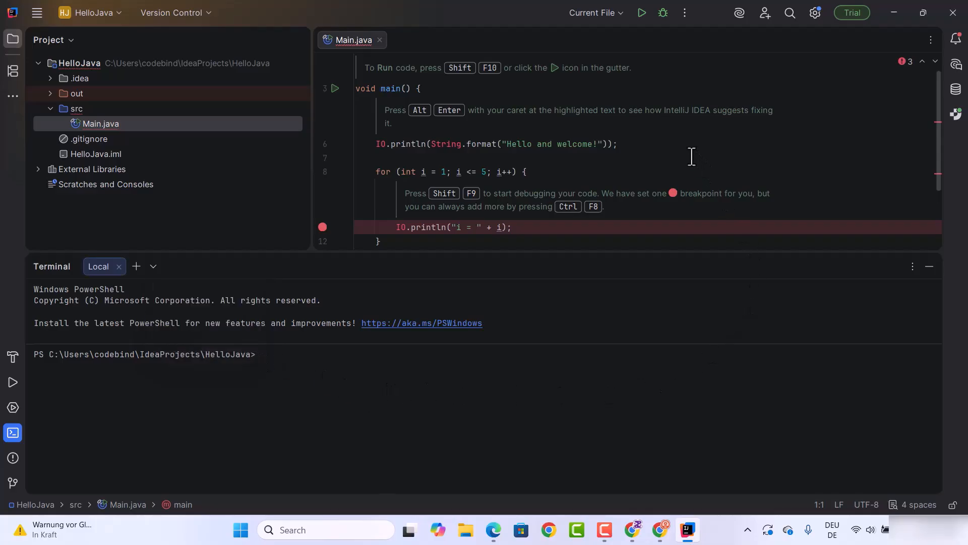